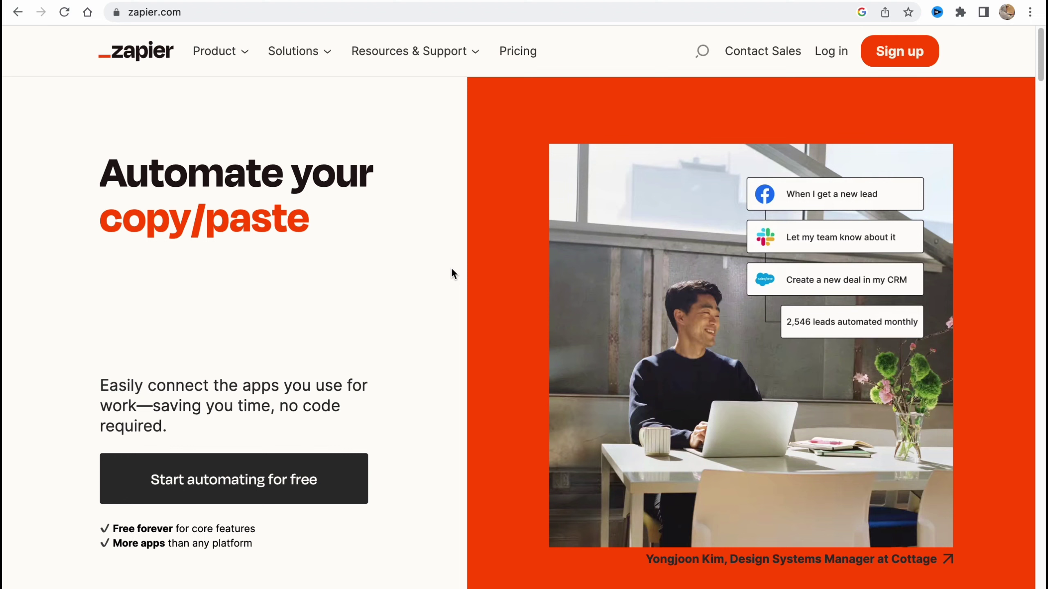
Step: Select the zapier.com address in the address bar, then return focus to the homepage
click(268, 12)
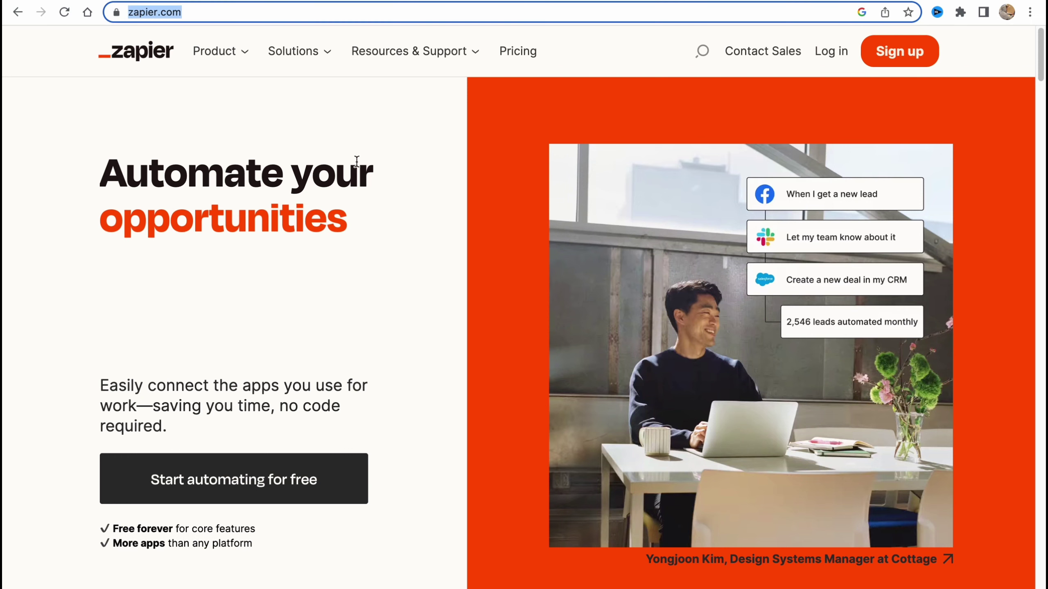
click(457, 261)
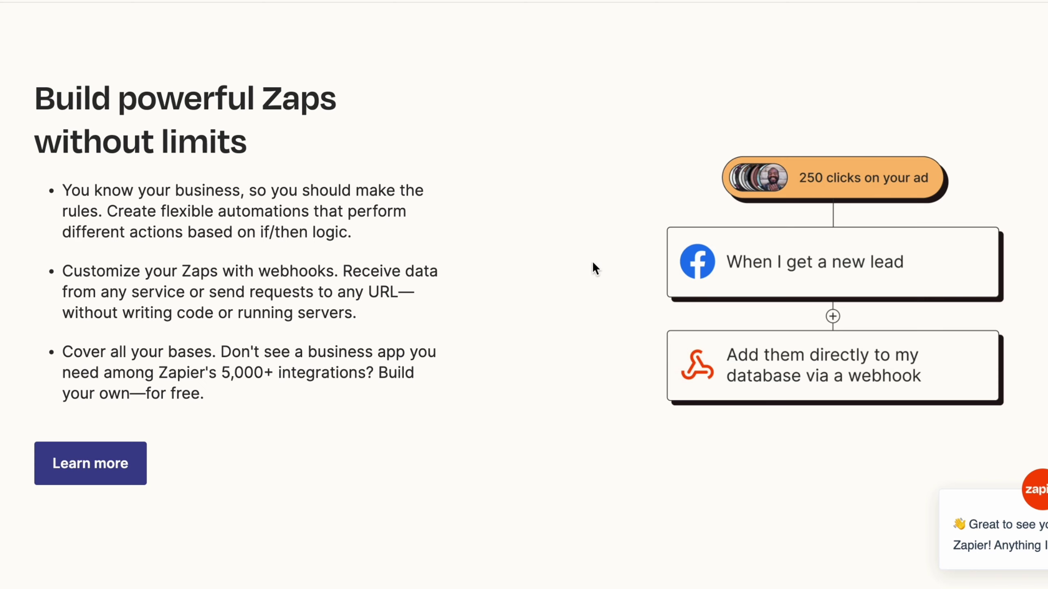
Step: Scroll up and down the zapier.com homepage to browse its sections
scroll(588, 264, down, 1)
scroll(577, 271, down, 1)
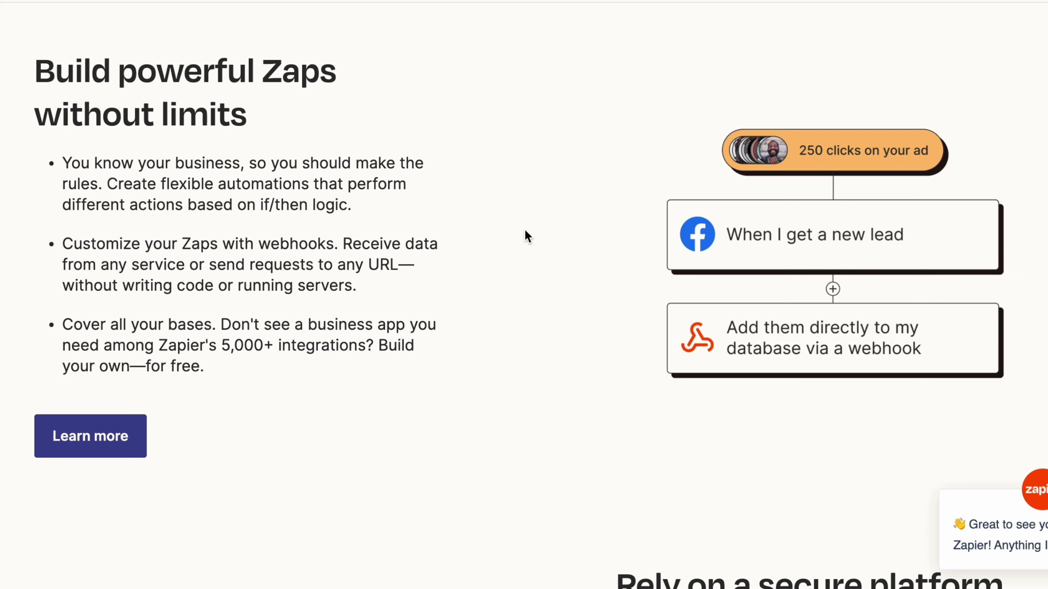
scroll(522, 233, up, 5)
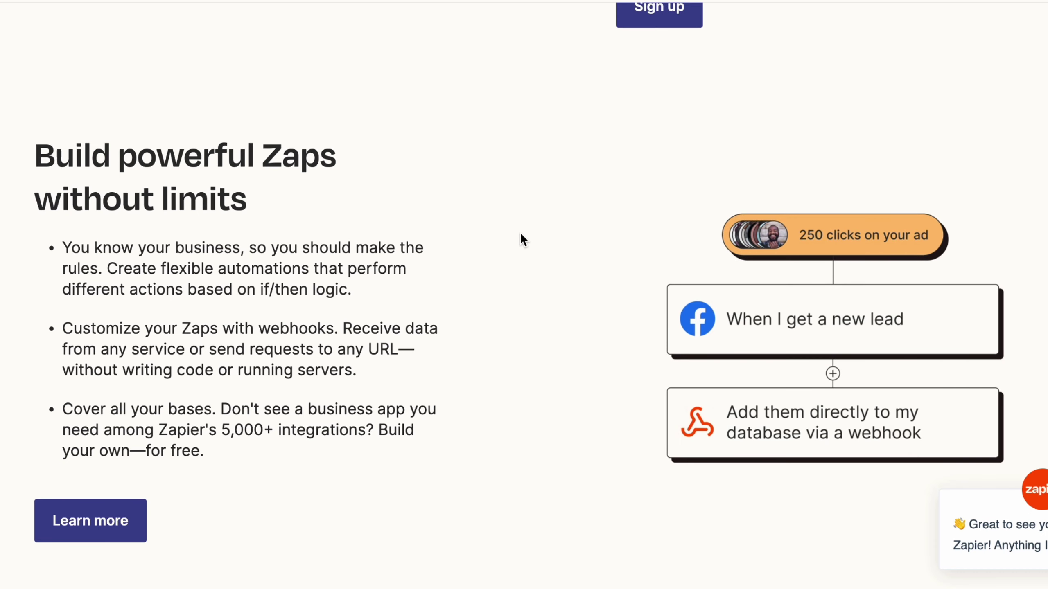
scroll(520, 239, down, 8)
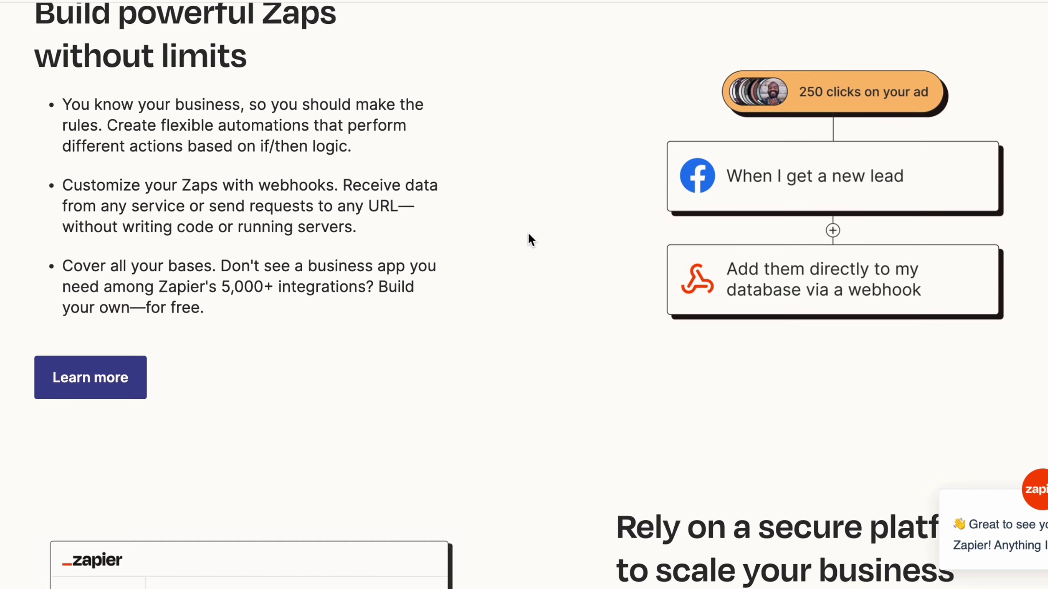
scroll(531, 233, up, 2)
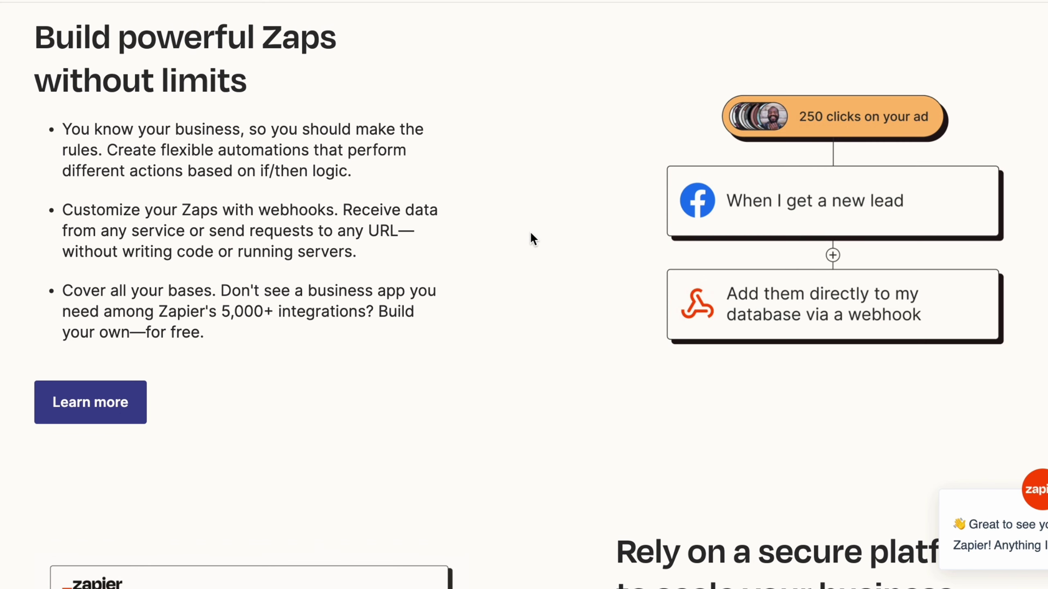
scroll(590, 238, up, 1)
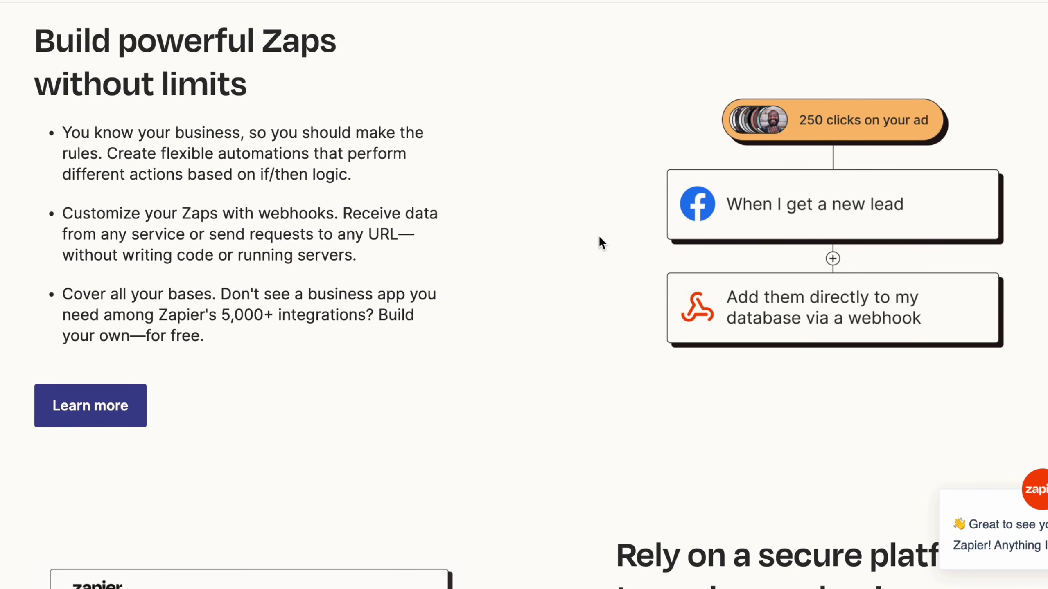
scroll(587, 237, up, 1)
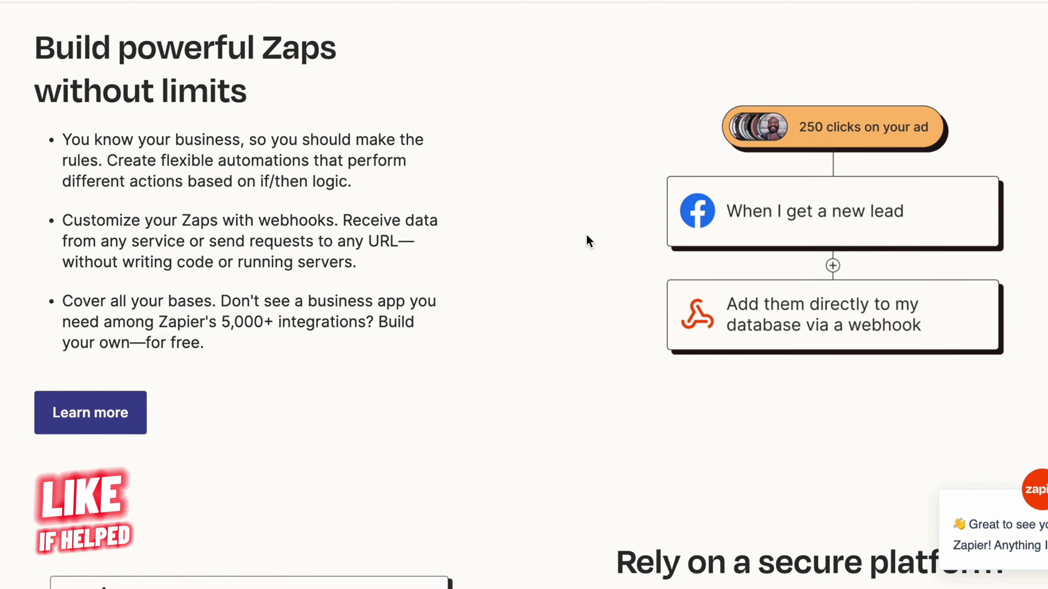
scroll(587, 236, up, 1)
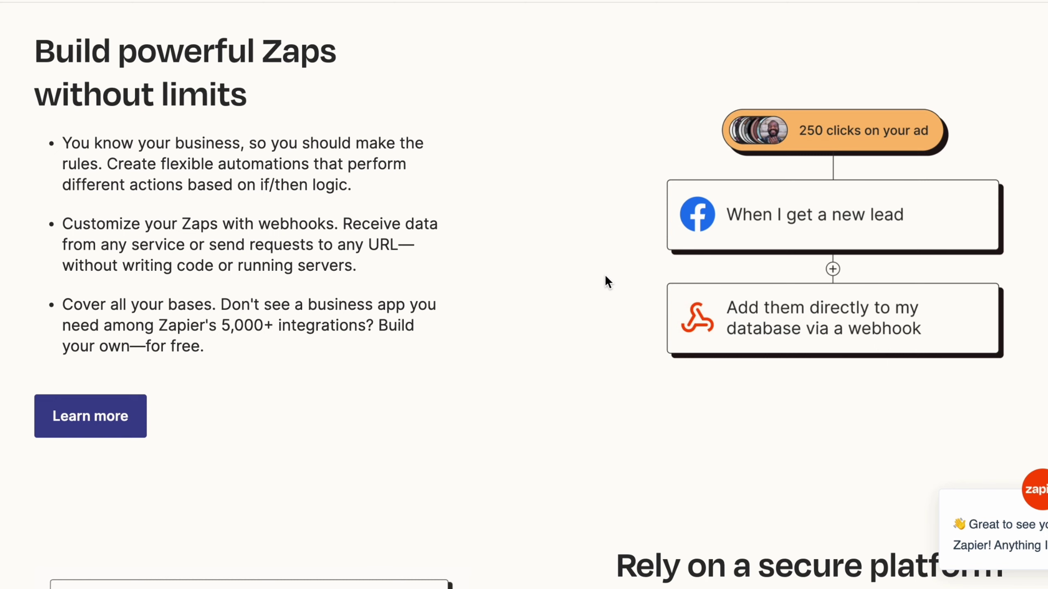
scroll(603, 275, down, 1)
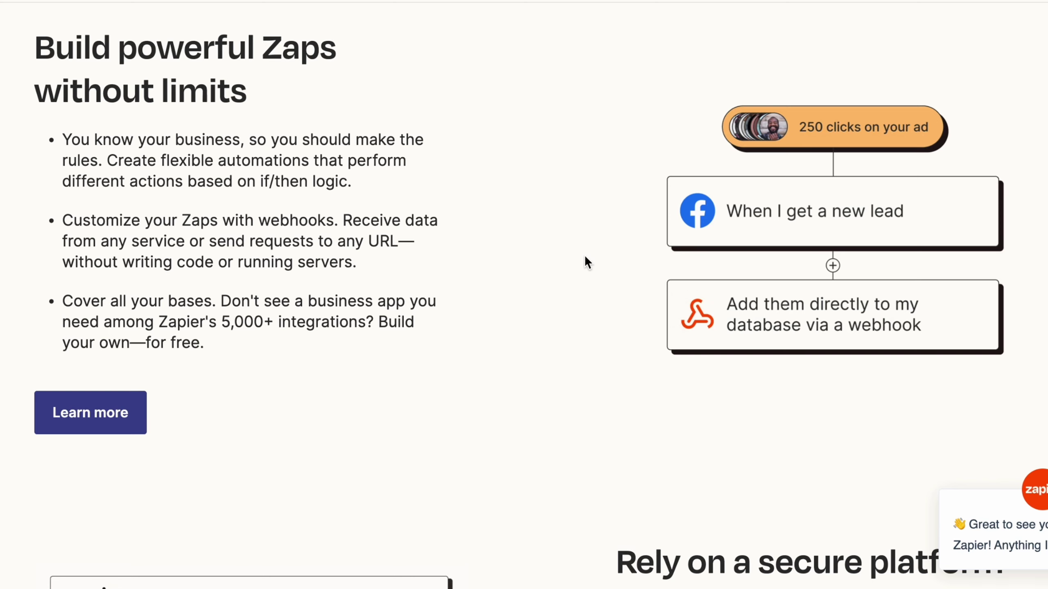
scroll(580, 257, down, 1)
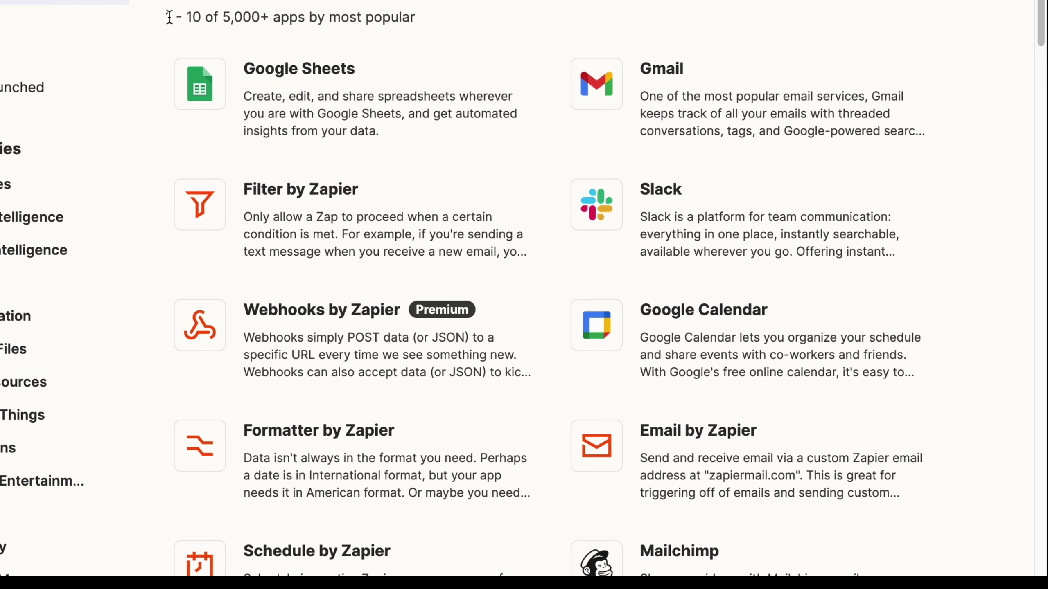
Step: Highlight the 5,000+ app count and scroll through the top ten popular apps
drag(223, 16, 263, 17)
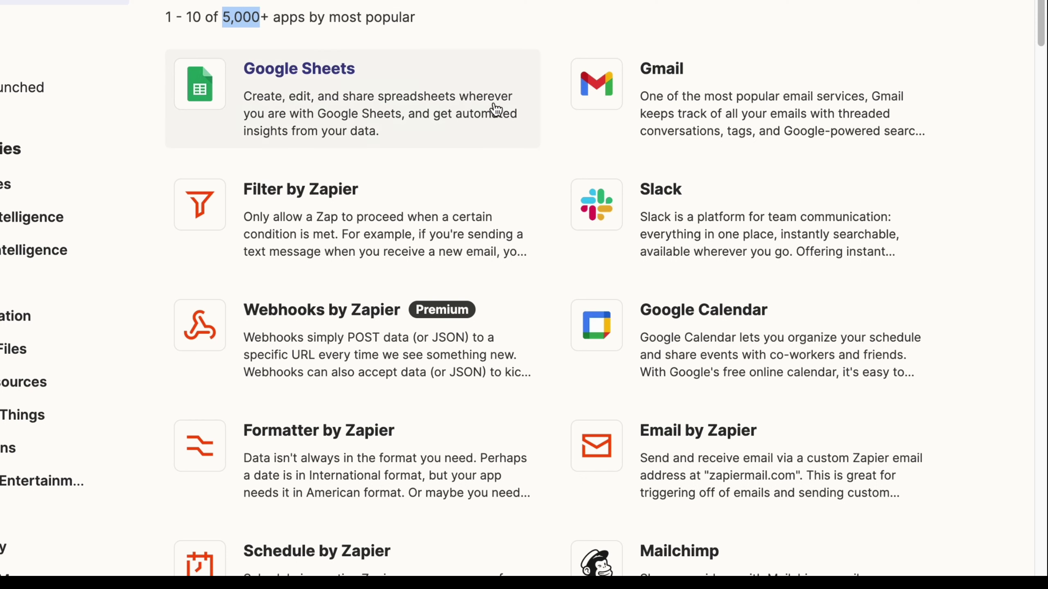
scroll(532, 207, down, 1)
scroll(532, 207, down, 3)
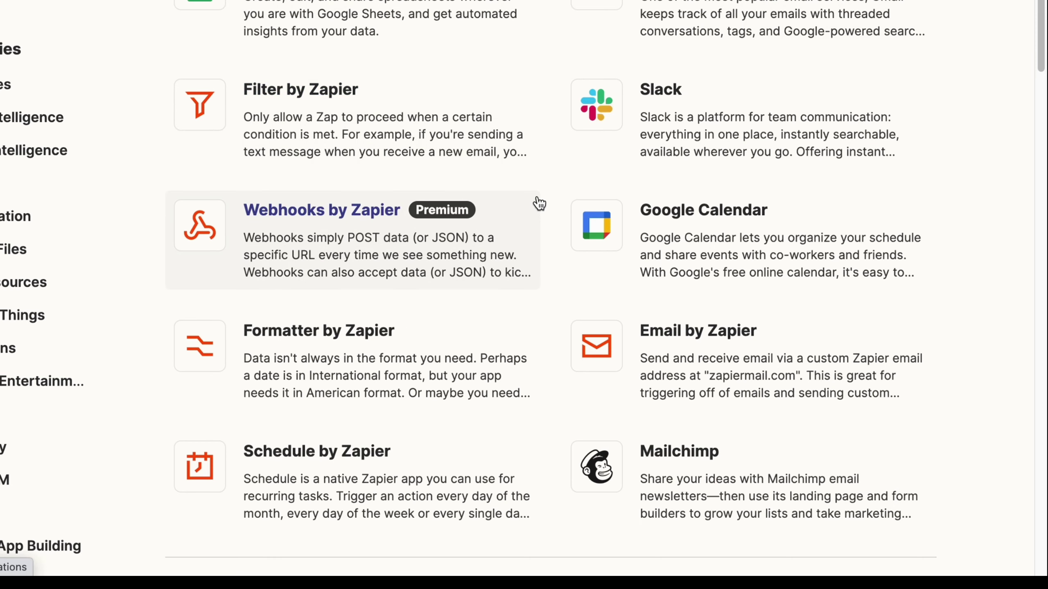
scroll(539, 214, up, 3)
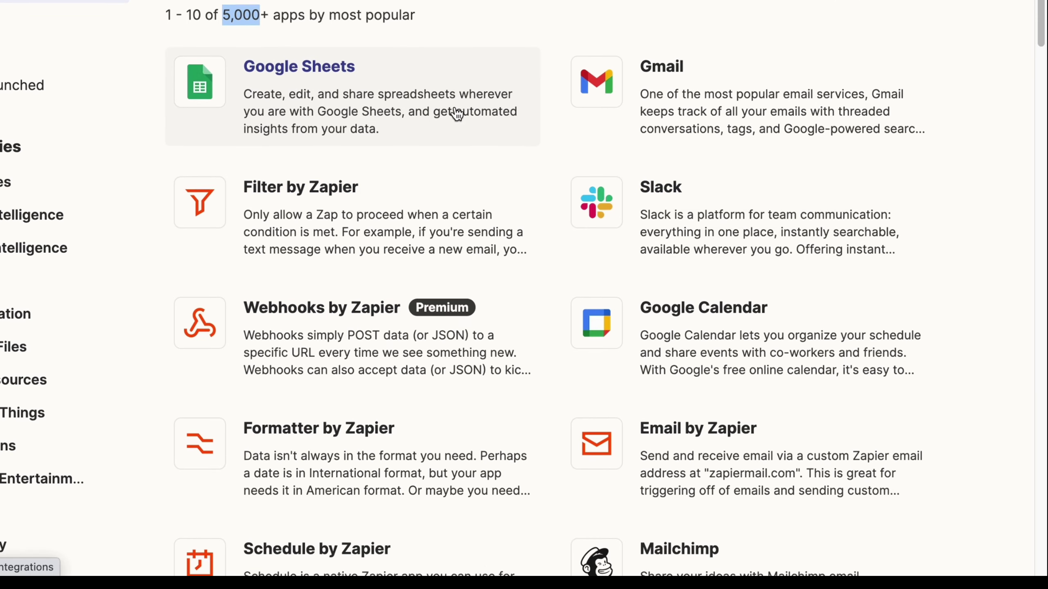
scroll(470, 121, down, 4)
scroll(510, 206, down, 15)
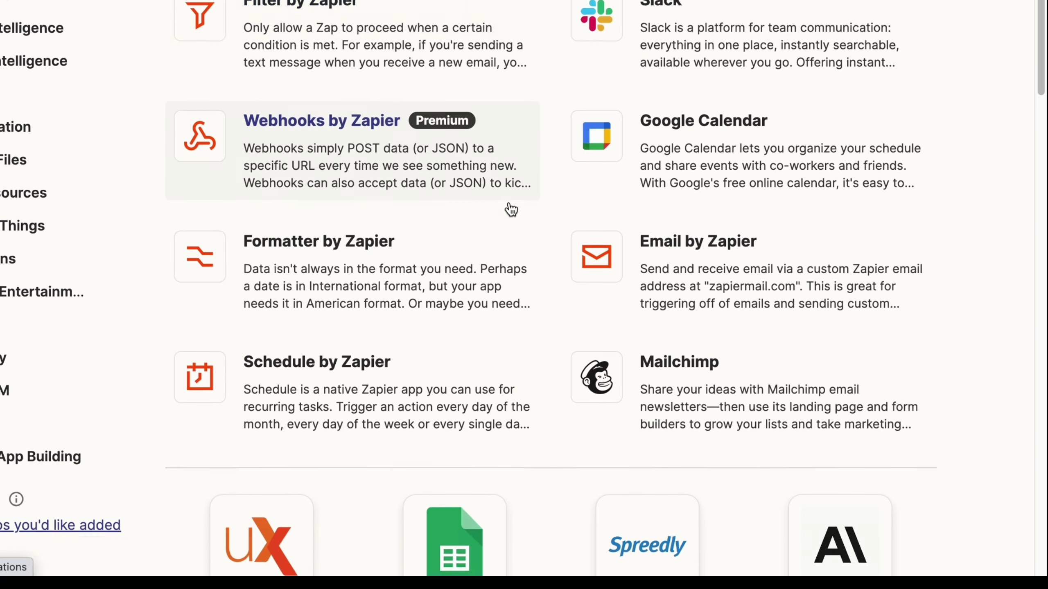
scroll(511, 178, down, 9)
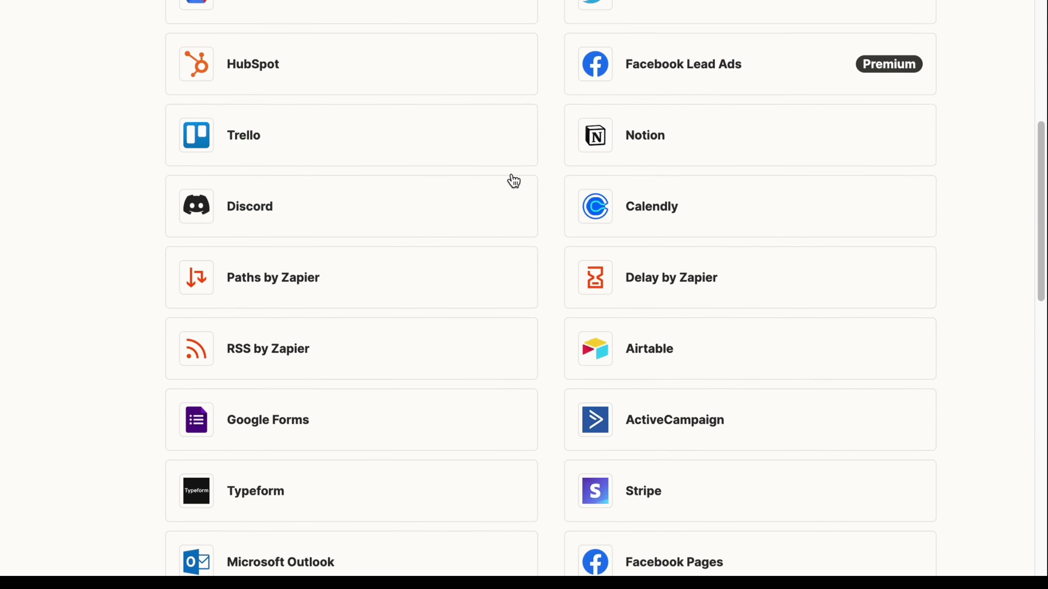
scroll(732, 137, up, 1)
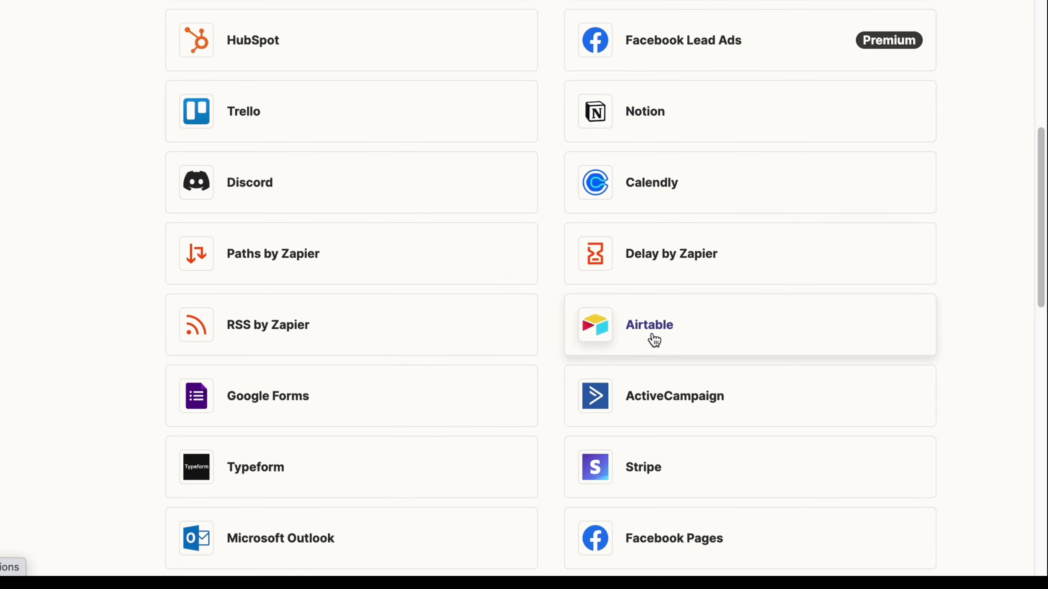
scroll(577, 392, down, 7)
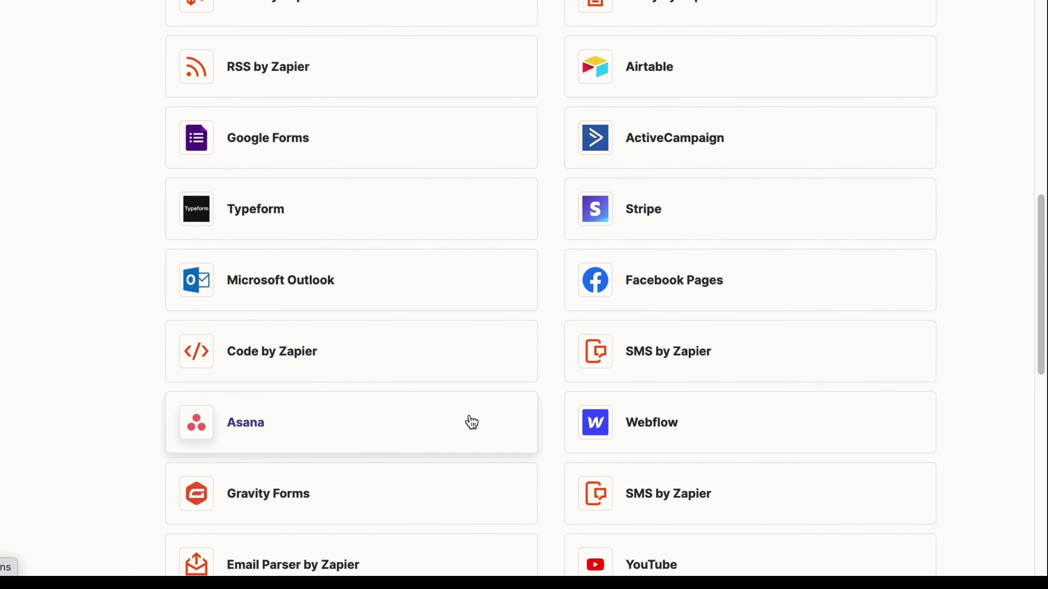
scroll(321, 434, down, 6)
scroll(384, 450, down, 14)
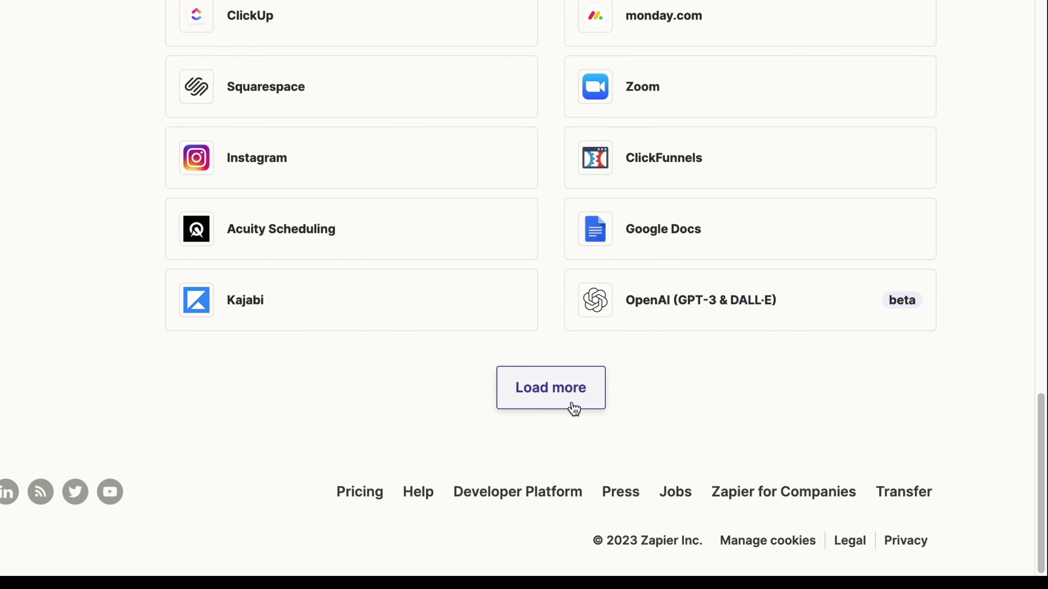
Step: Load more apps and browse additions such as Microsoft Excel, WooCommerce and QuickBooks Online
click(574, 408)
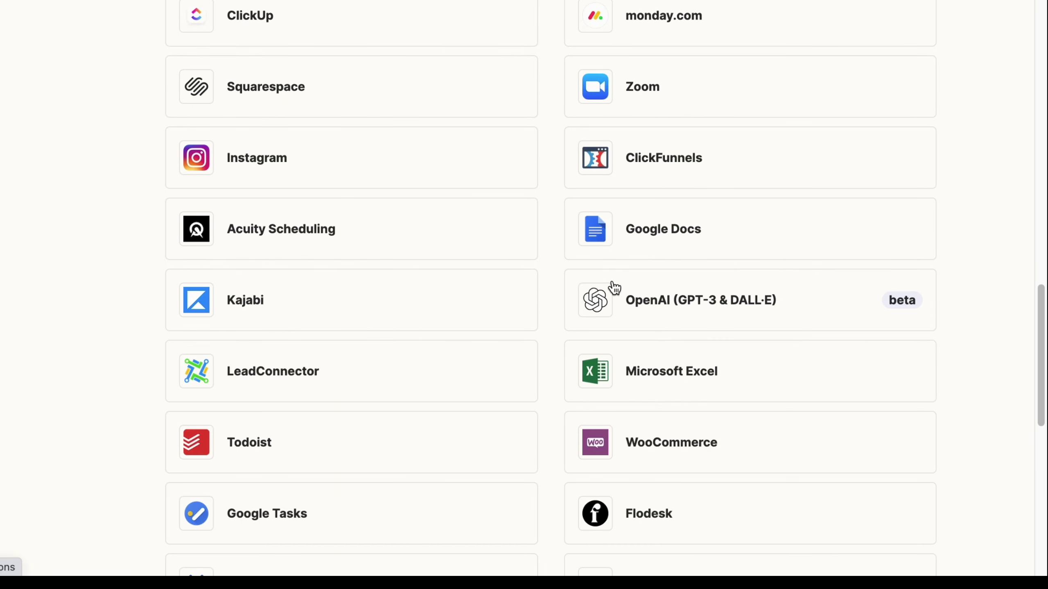
scroll(527, 311, up, 20)
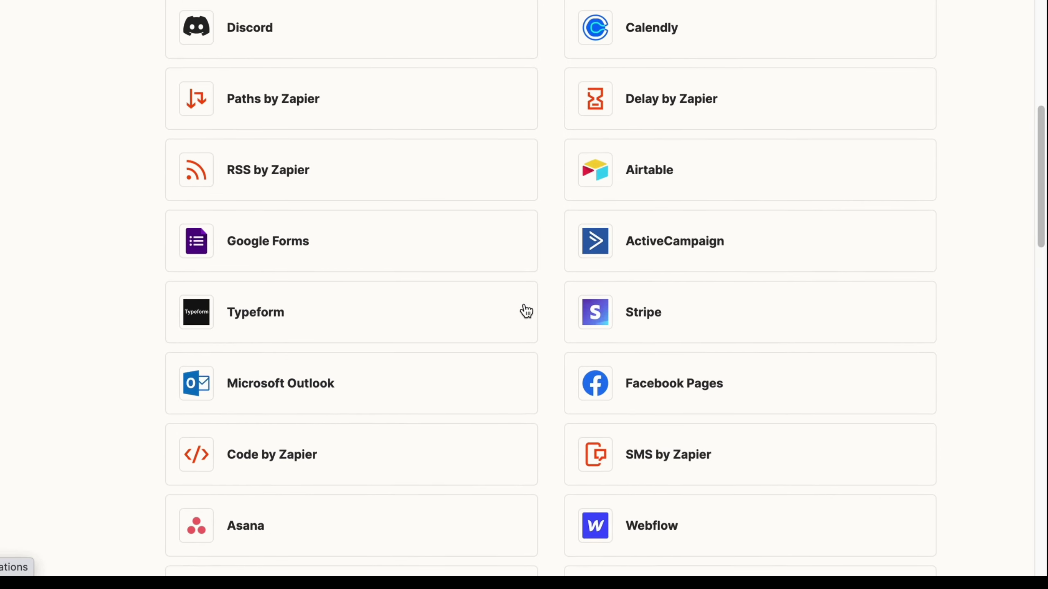
scroll(525, 307, up, 6)
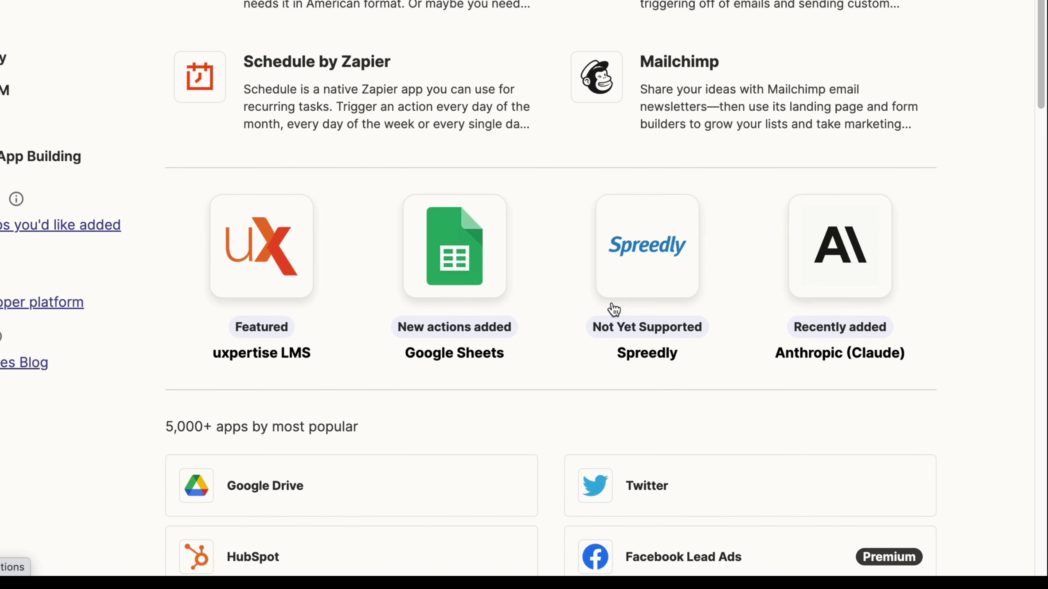
scroll(608, 305, up, 11)
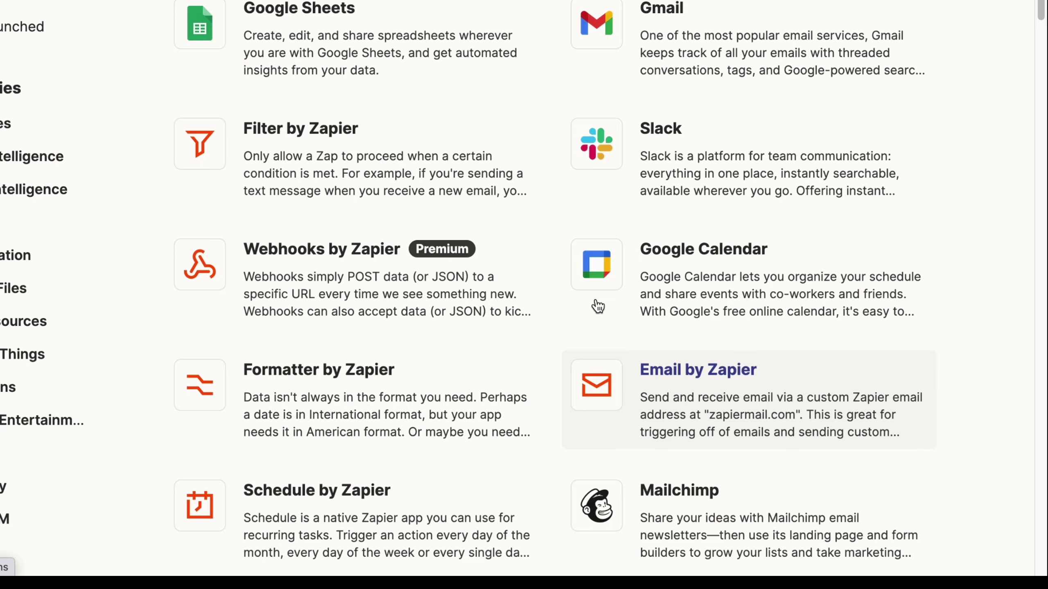
scroll(541, 173, up, 1)
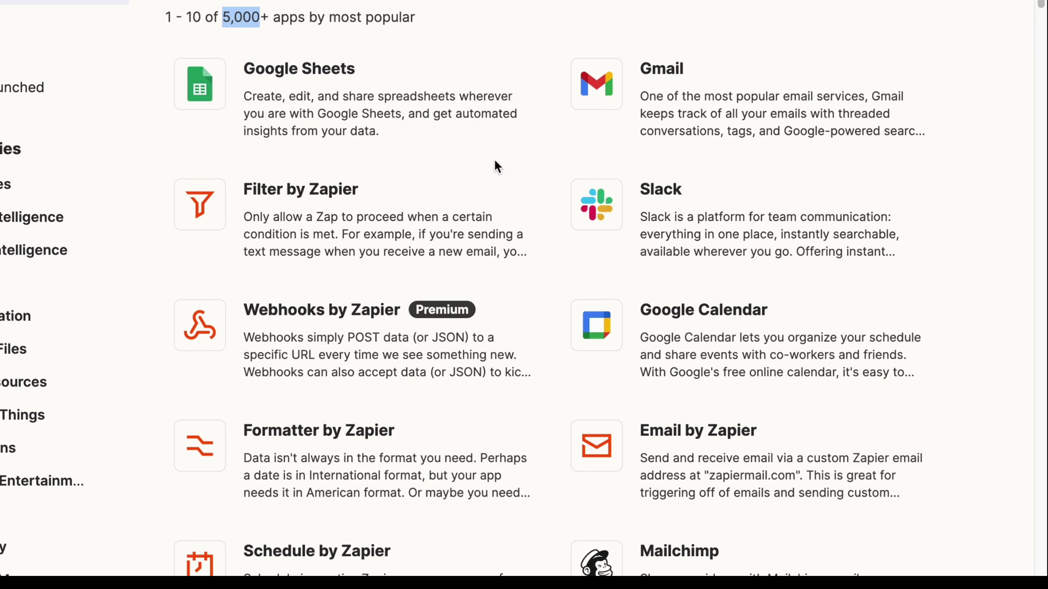
scroll(533, 178, down, 15)
scroll(564, 238, down, 9)
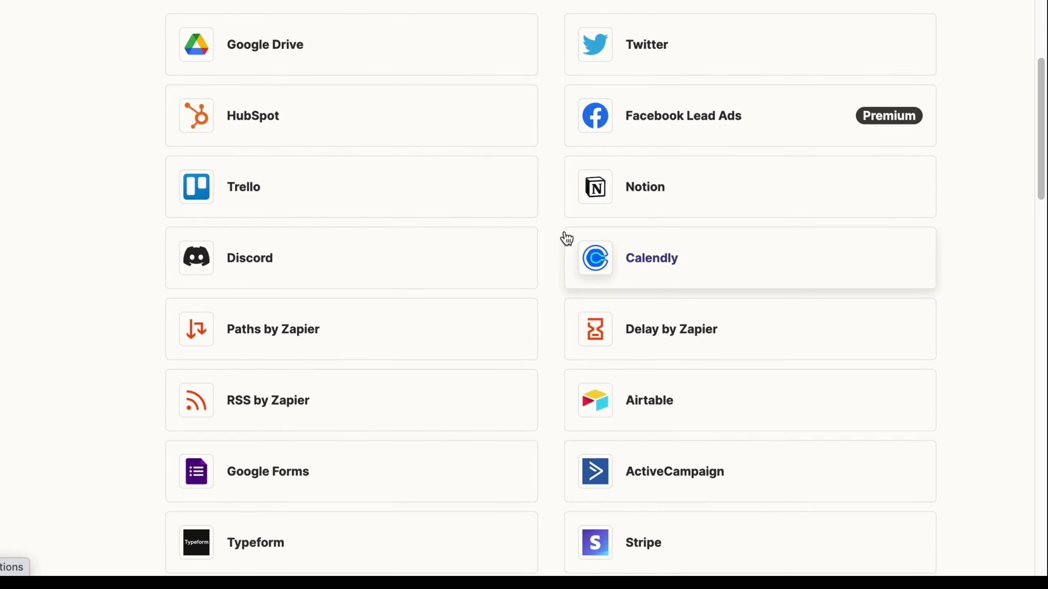
scroll(564, 222, up, 3)
scroll(563, 221, down, 11)
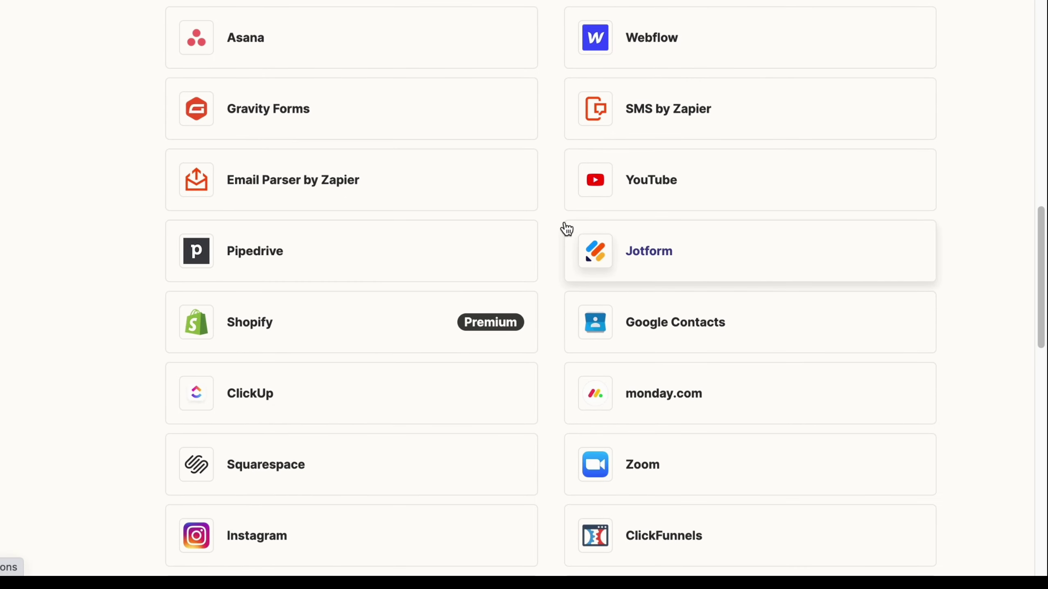
scroll(573, 255, down, 4)
scroll(580, 250, up, 1)
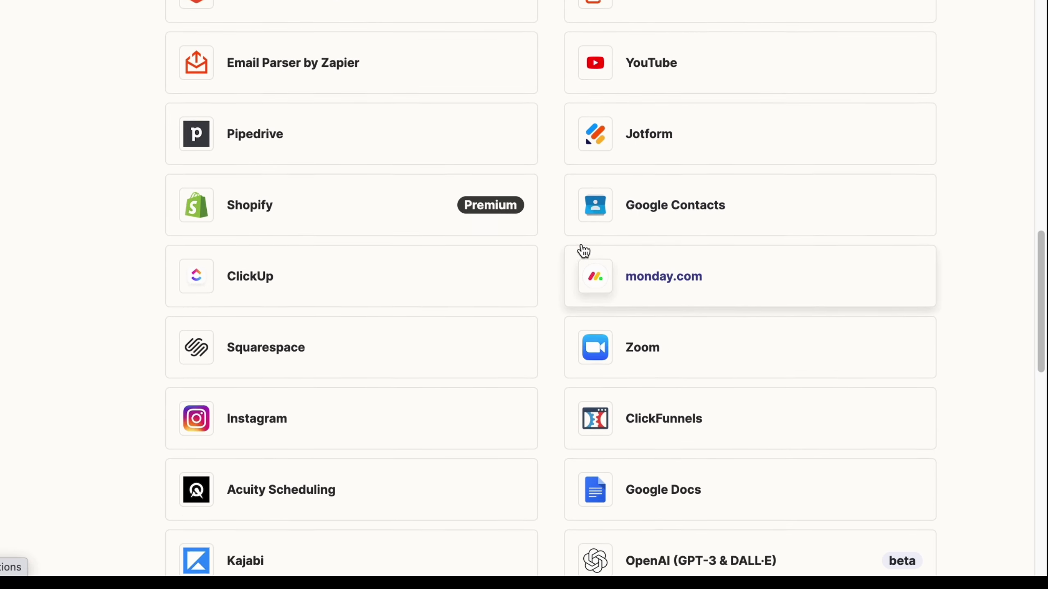
scroll(578, 258, down, 3)
scroll(579, 260, down, 9)
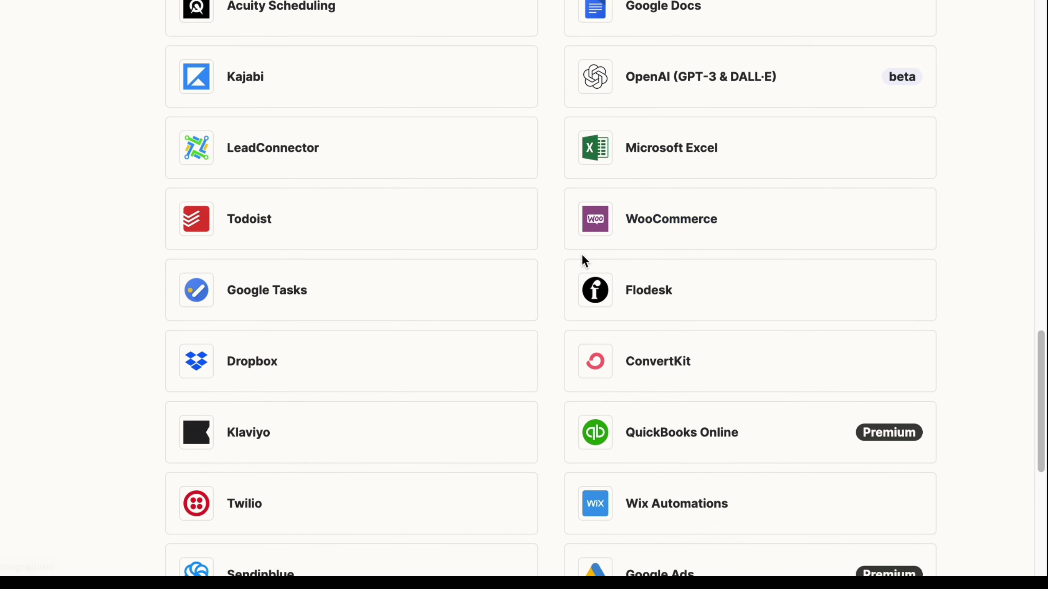
click(583, 227)
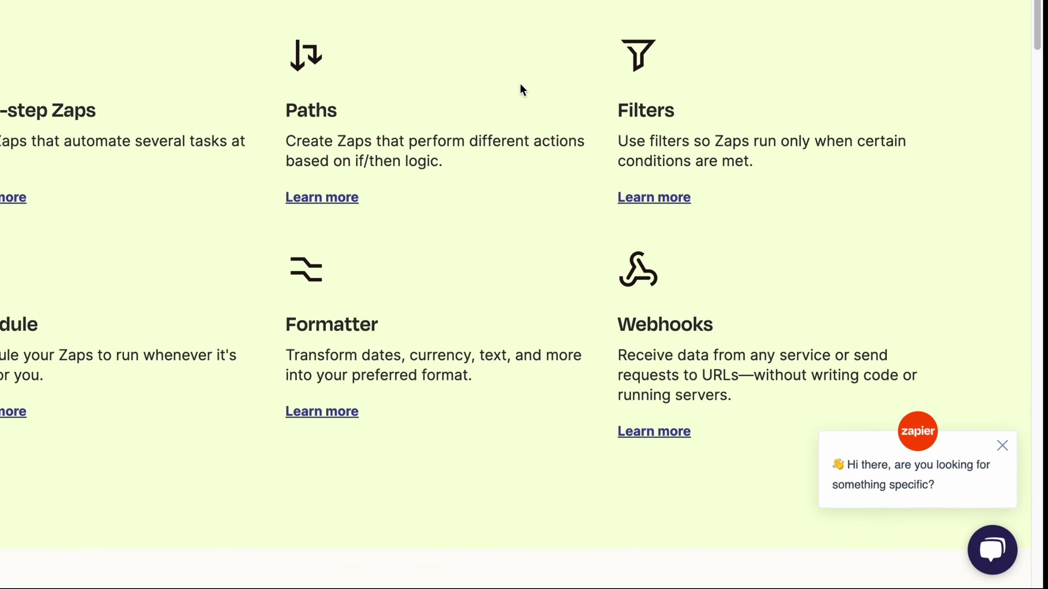
drag(1, 137, 147, 137)
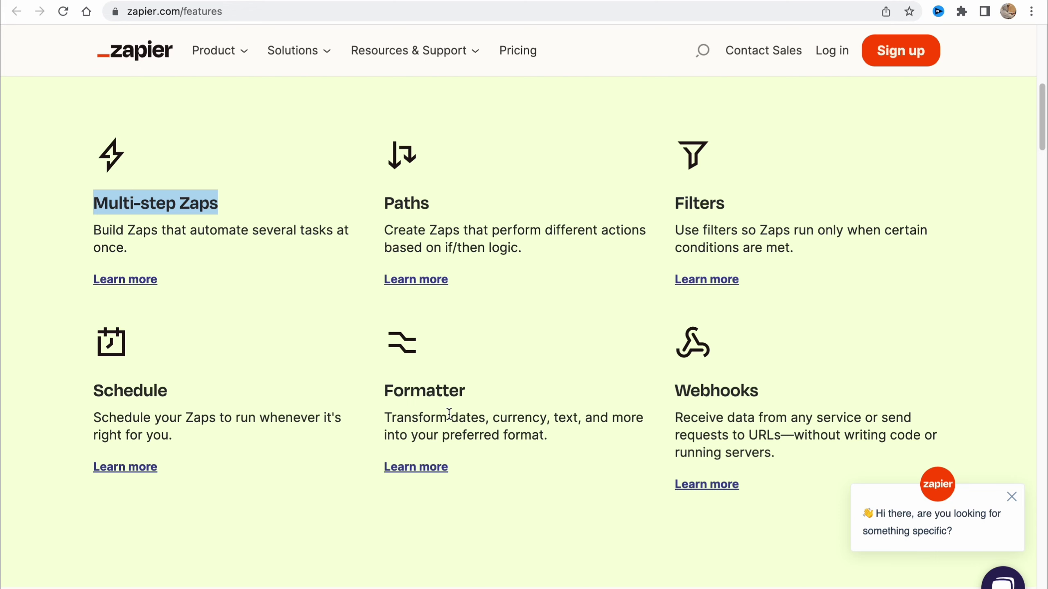
scroll(818, 385, down, 1)
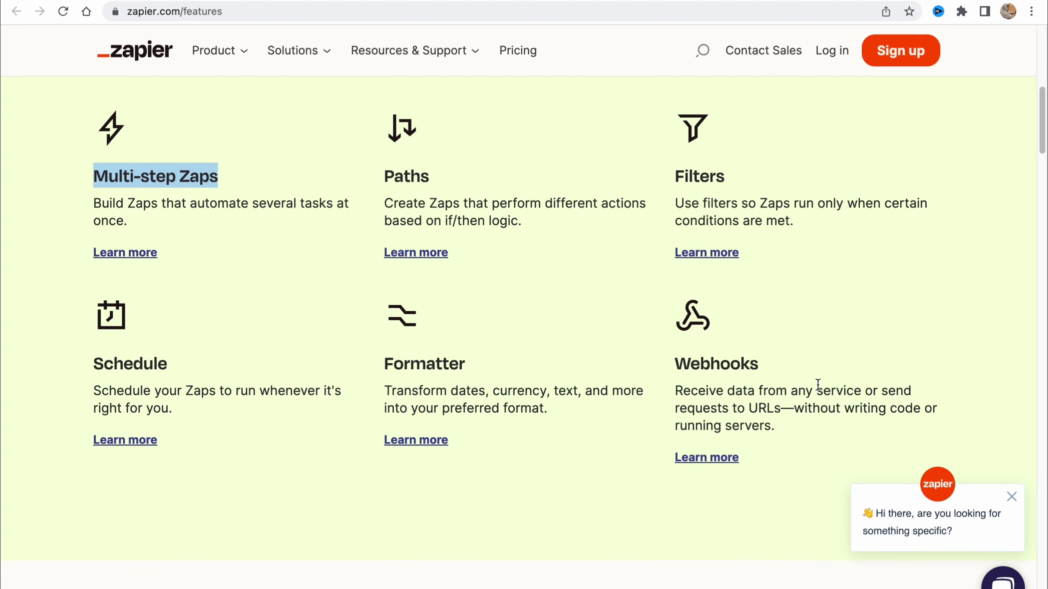
scroll(729, 395, up, 12)
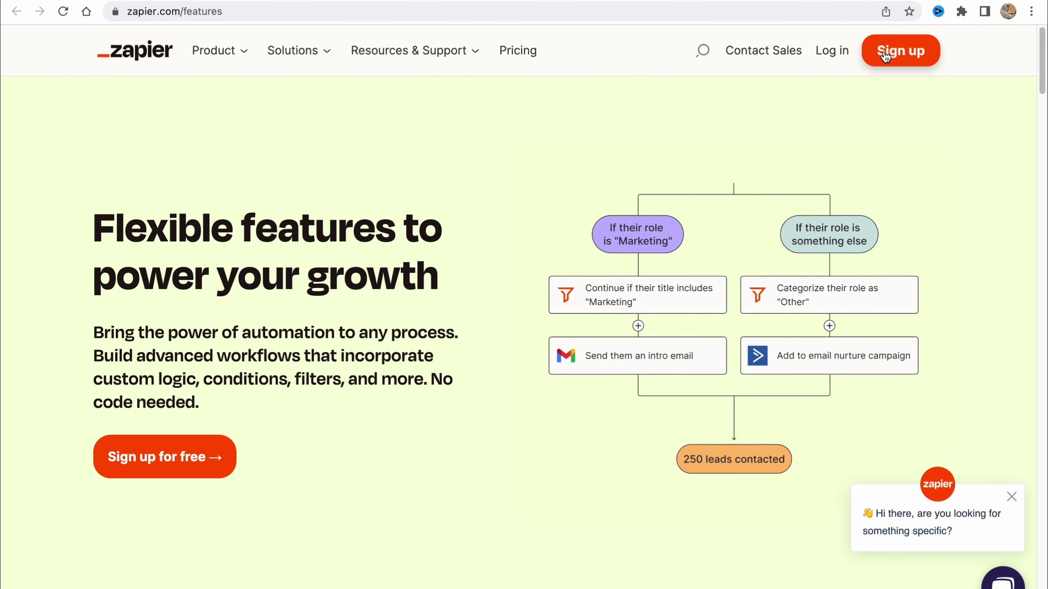
Step: Open the Zapier sign-up form and click into the first name field
click(902, 51)
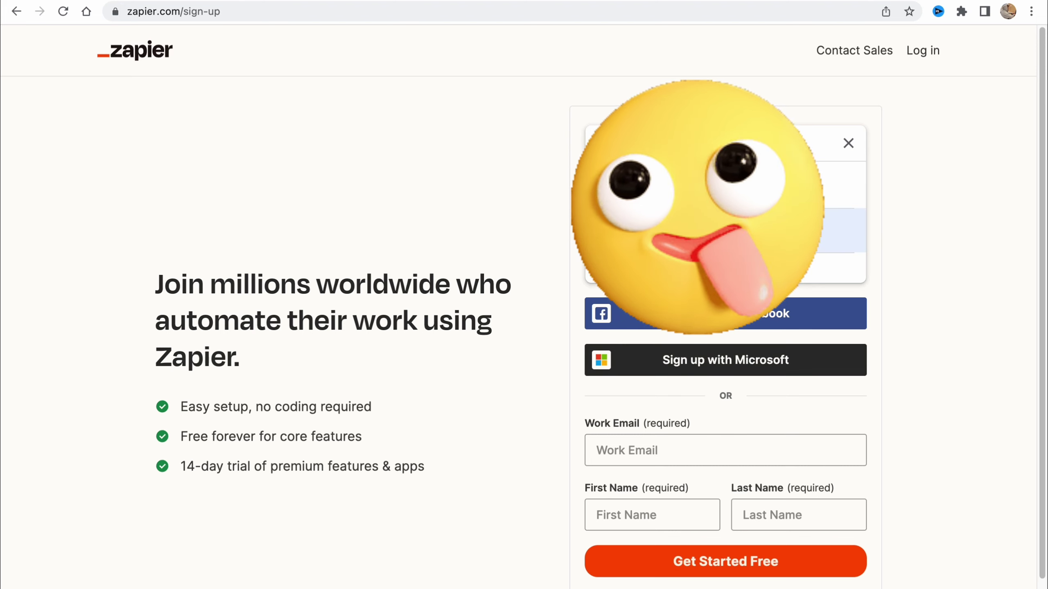
scroll(686, 430, down, 1)
scroll(681, 423, down, 1)
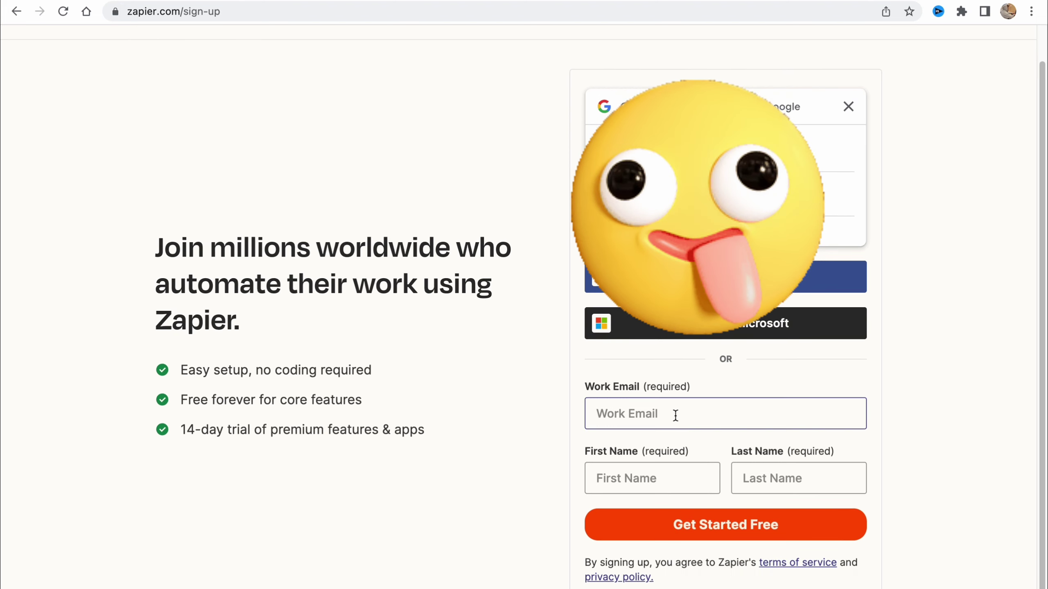
click(669, 484)
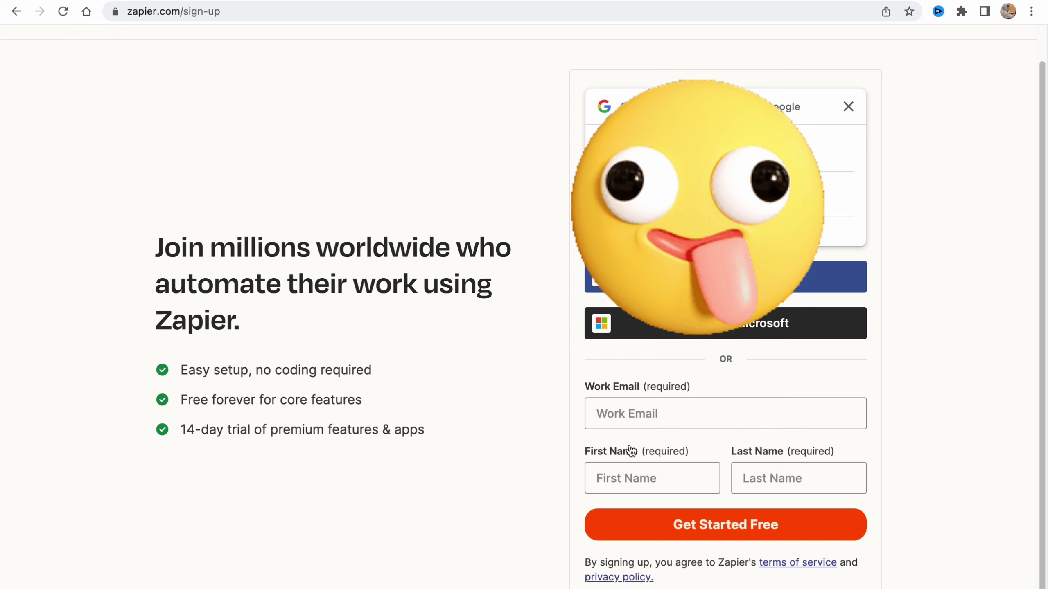
click(591, 460)
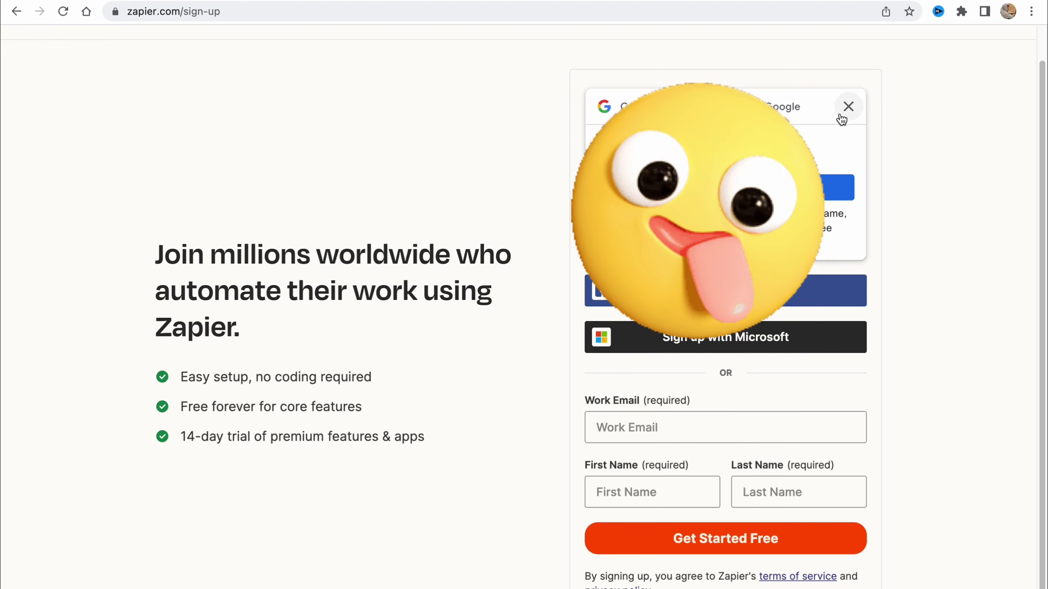
Step: Dismiss the Google suggestion and sign up with a Google account instead
click(848, 106)
click(750, 139)
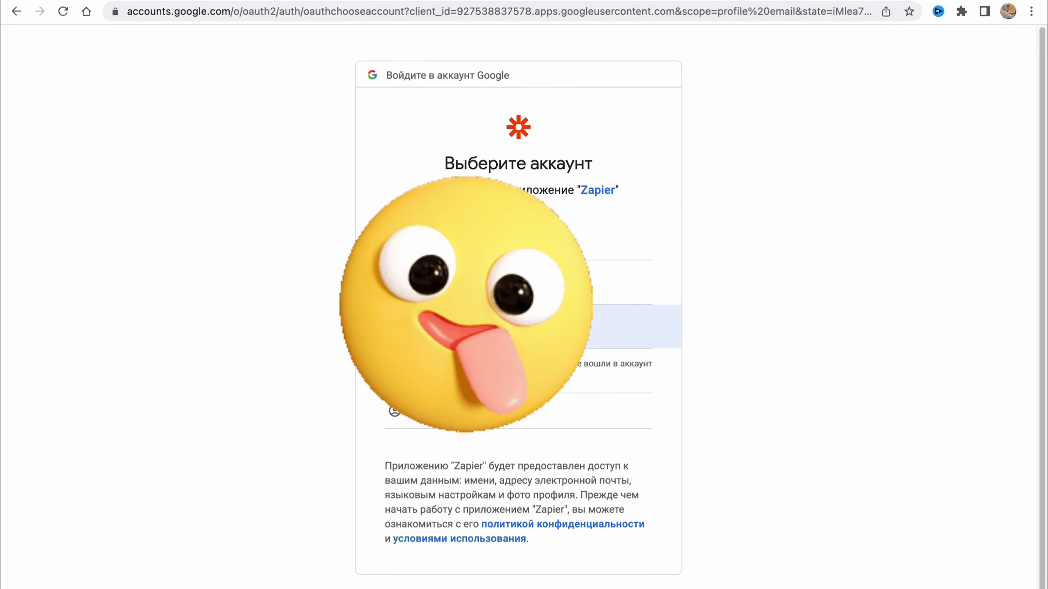
click(518, 327)
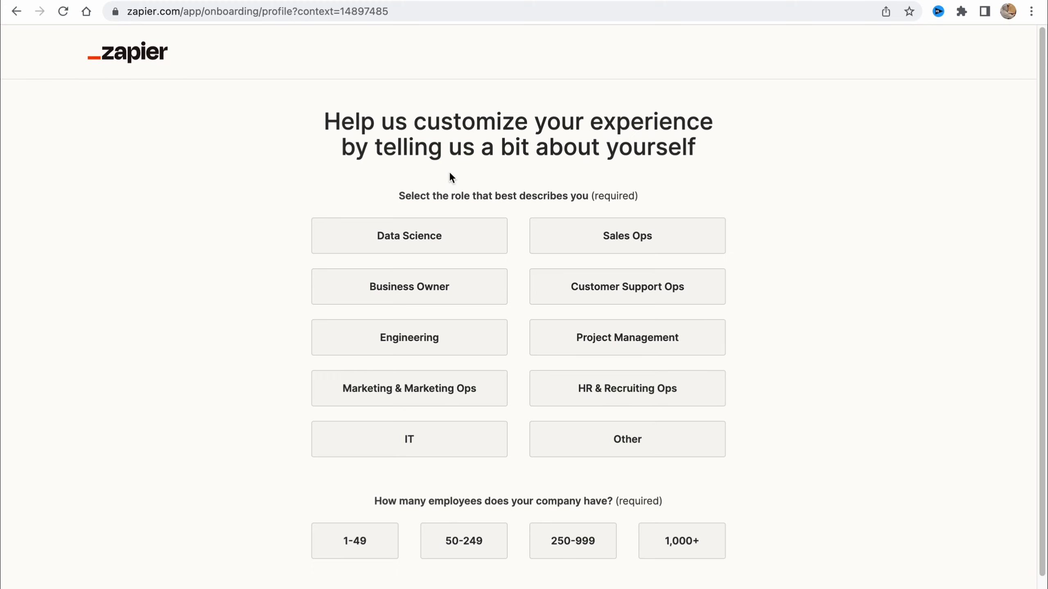
Step: Set the profile role to Business Owner and company size to 1-49 employees, then continue
scroll(470, 331, down, 1)
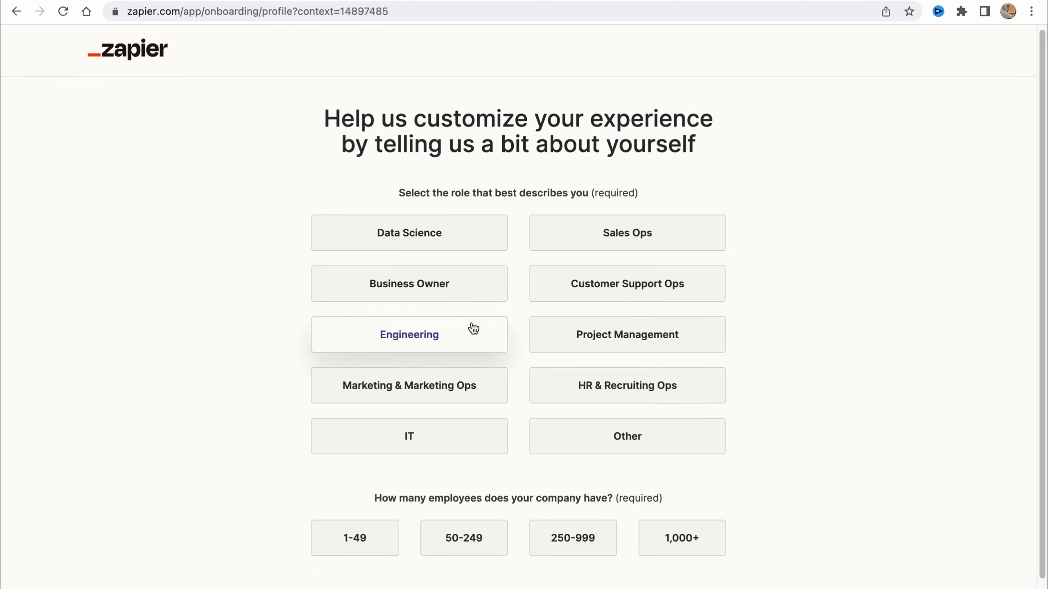
click(440, 296)
scroll(474, 364, down, 1)
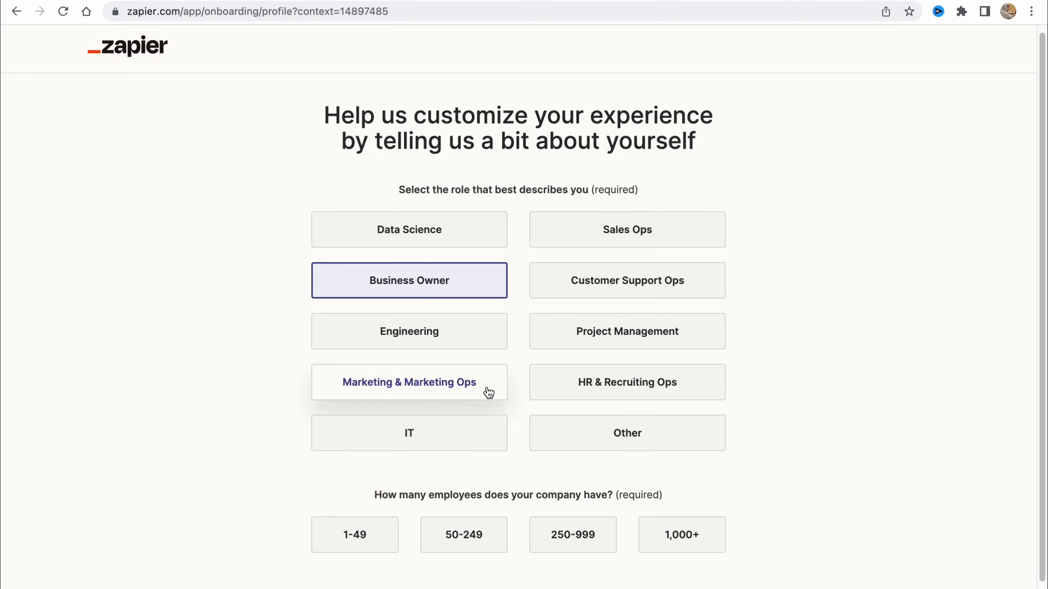
scroll(484, 397, down, 2)
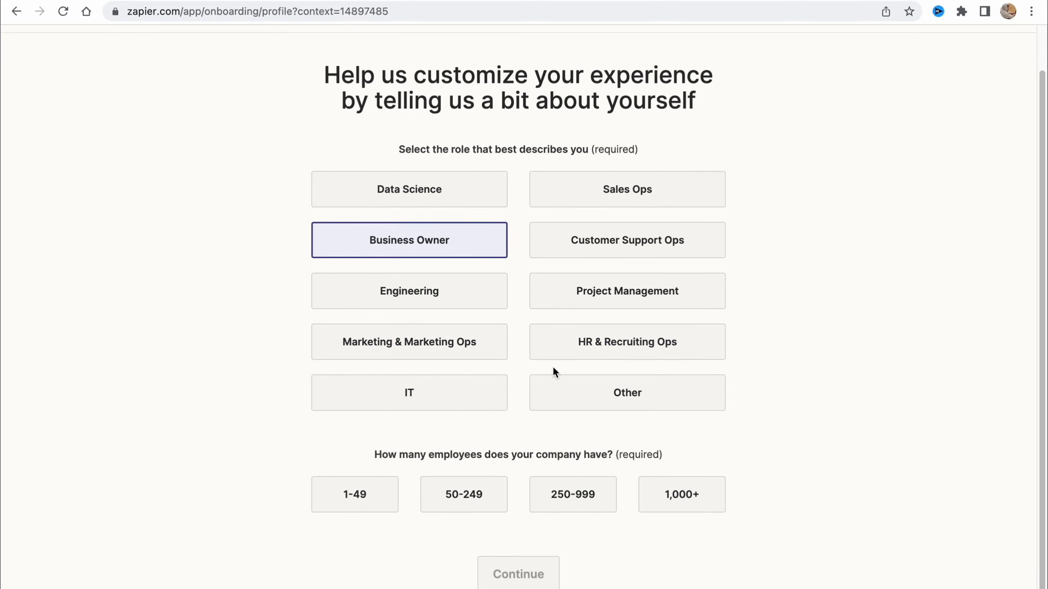
click(372, 495)
click(515, 576)
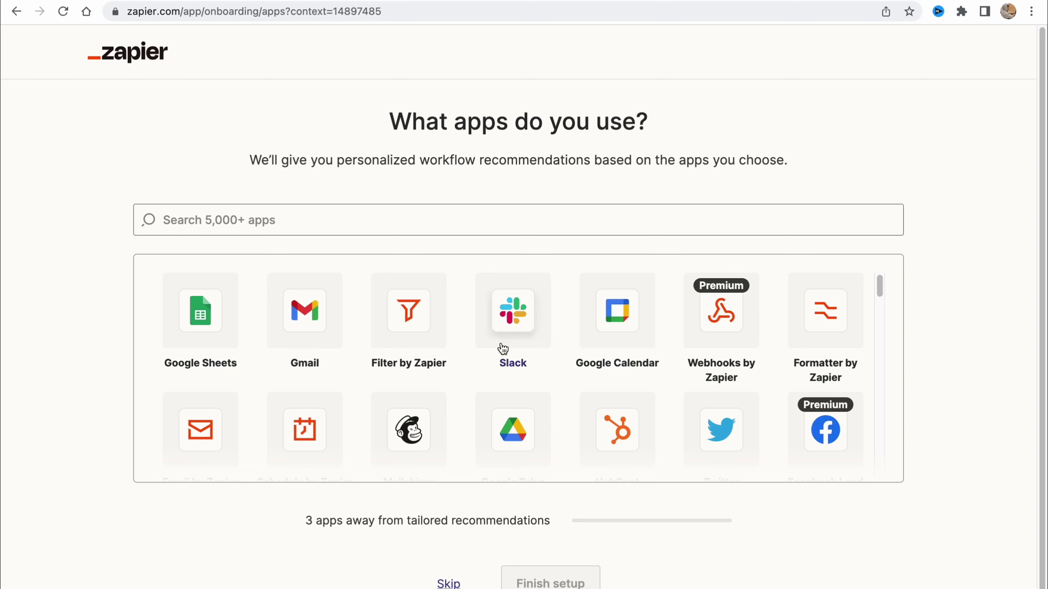
Step: Mark Slack and Gmail as apps in use
scroll(637, 417, down, 1)
scroll(633, 411, down, 1)
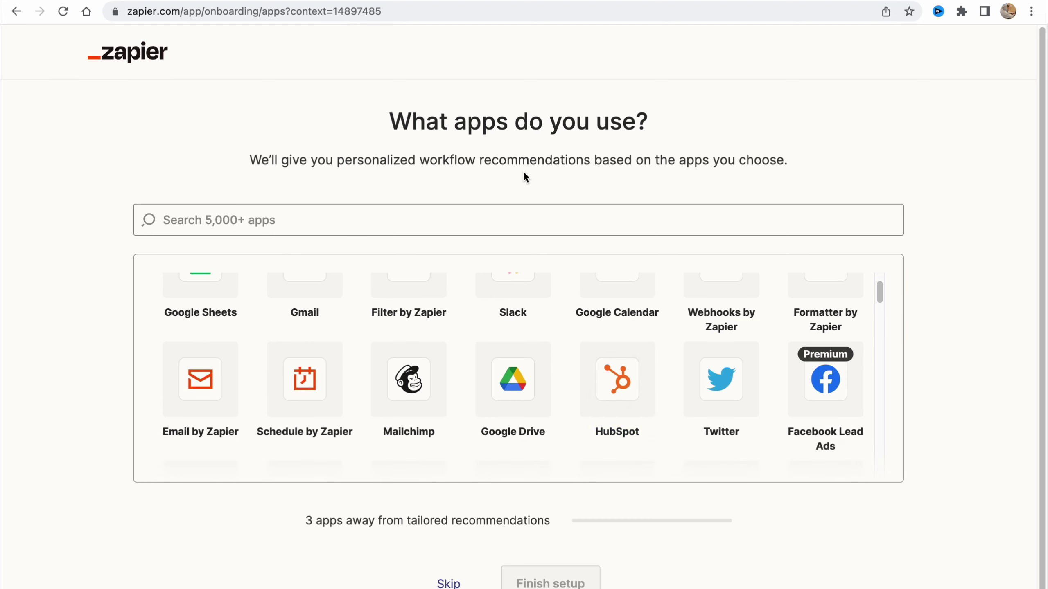
scroll(555, 430, down, 2)
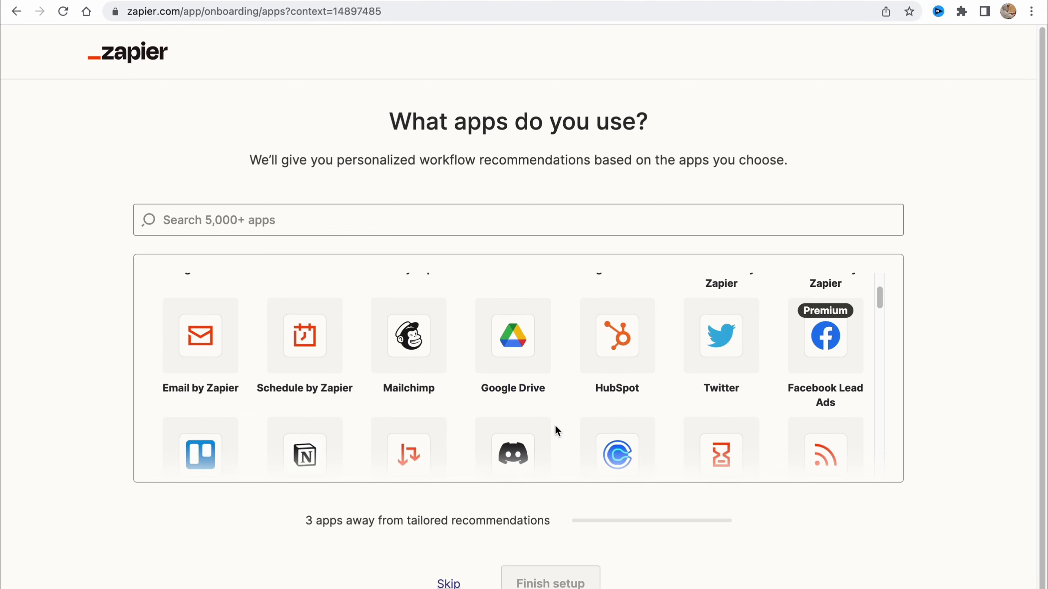
scroll(555, 425, up, 4)
click(520, 325)
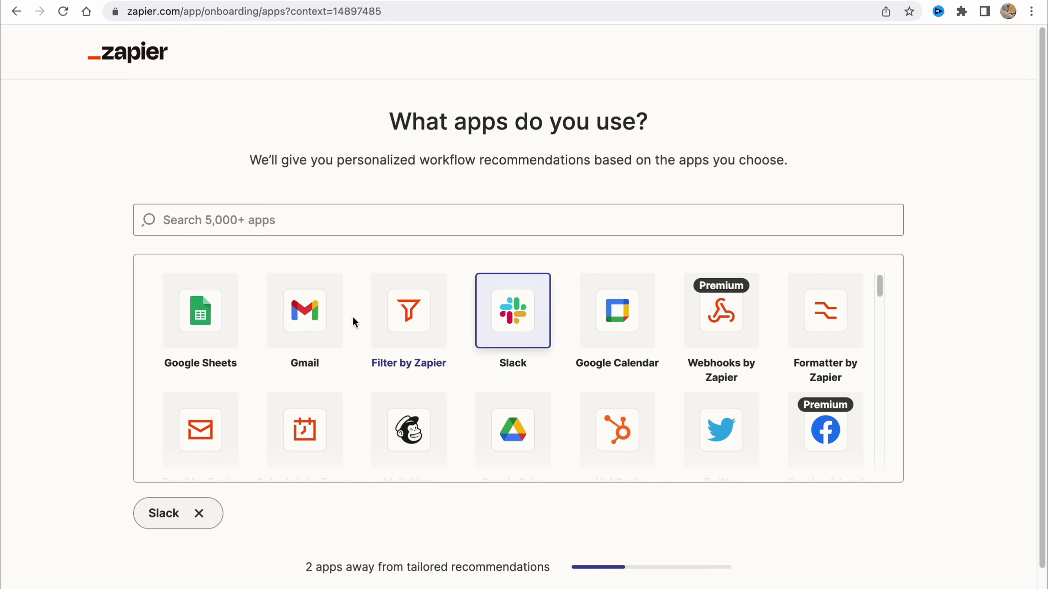
click(306, 318)
Step: Add Mailchimp and Trello to the apps in use and finish setup
scroll(722, 408, down, 1)
scroll(725, 407, up, 1)
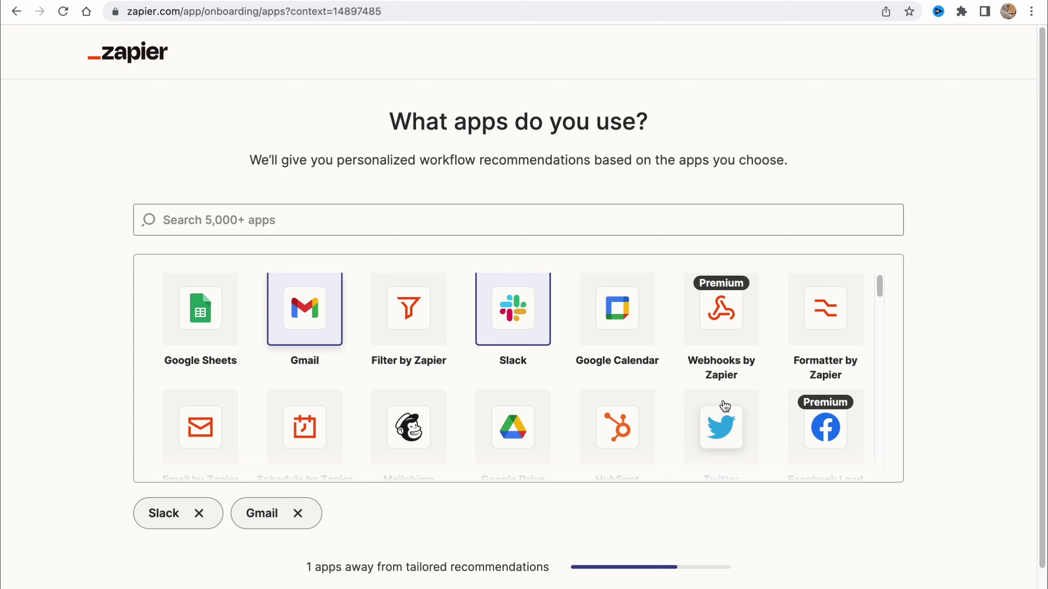
click(408, 427)
scroll(514, 419, down, 3)
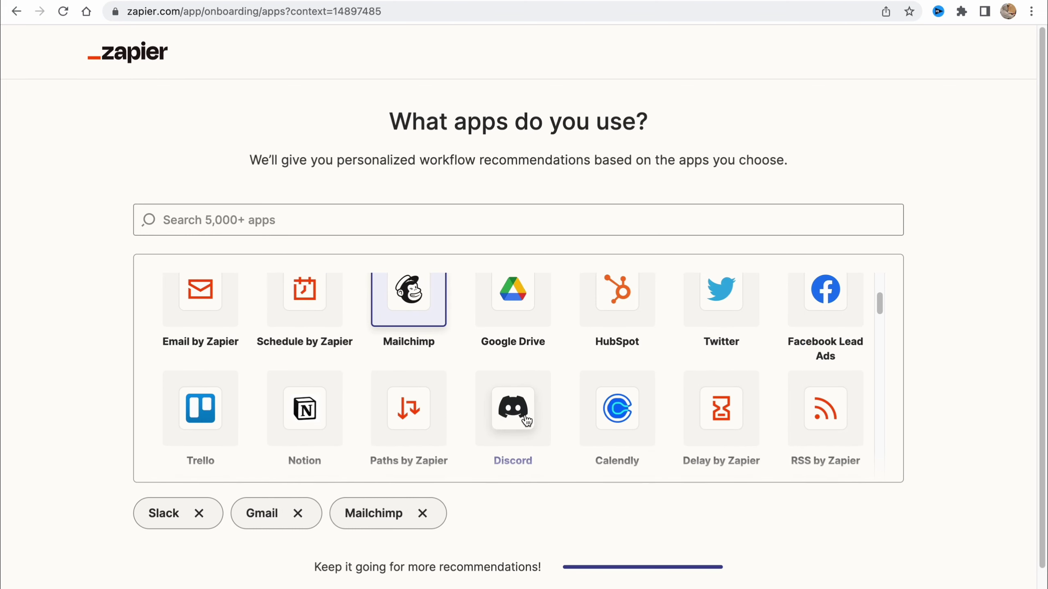
scroll(527, 421, down, 2)
click(212, 388)
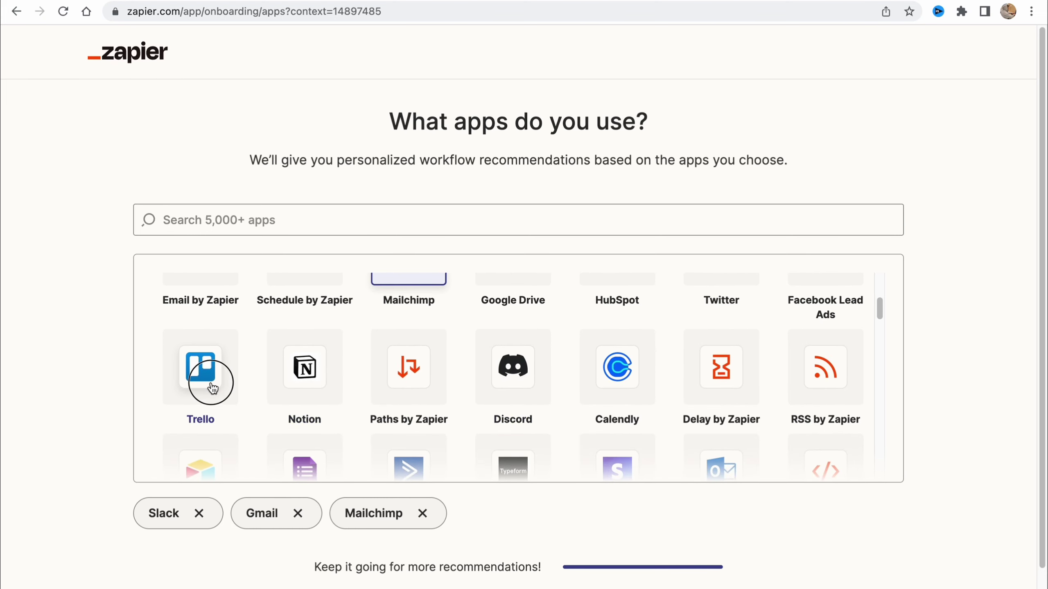
scroll(517, 444, down, 2)
scroll(639, 524, down, 2)
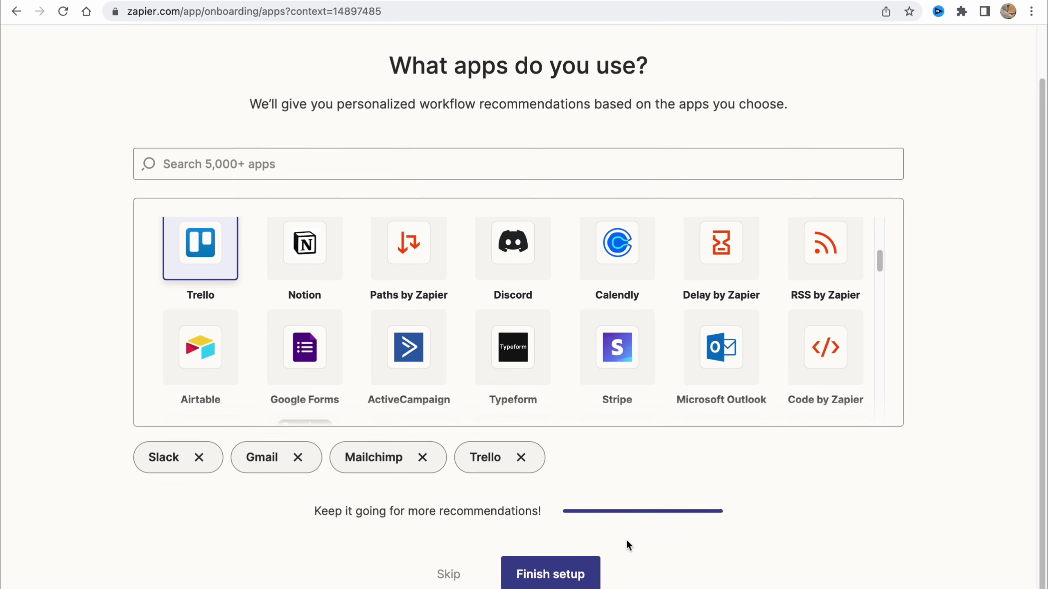
click(571, 571)
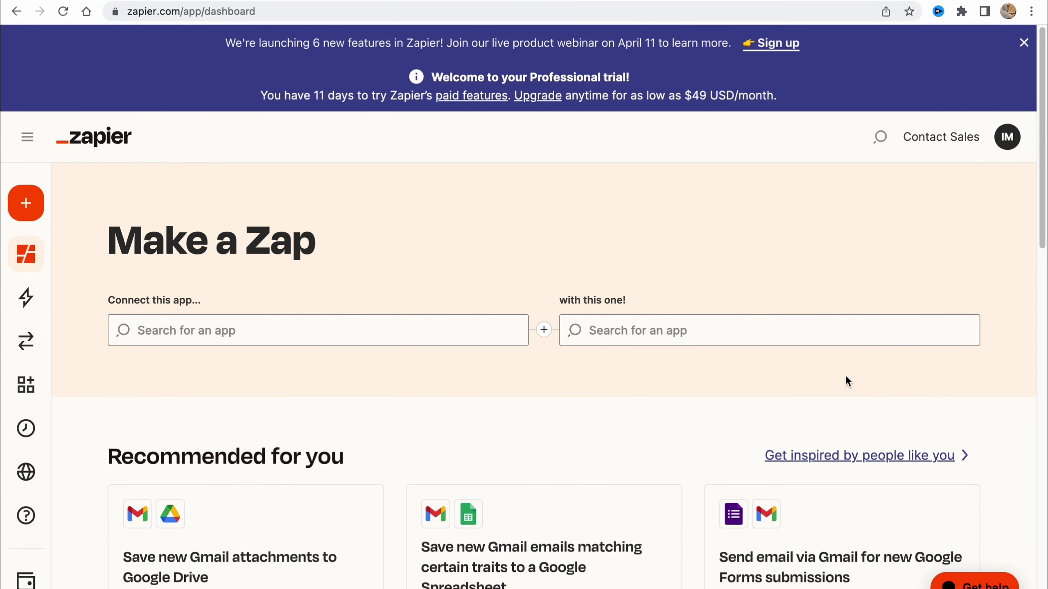
Step: Expand the navigation sidebar on the Make a Zap dashboard
click(27, 137)
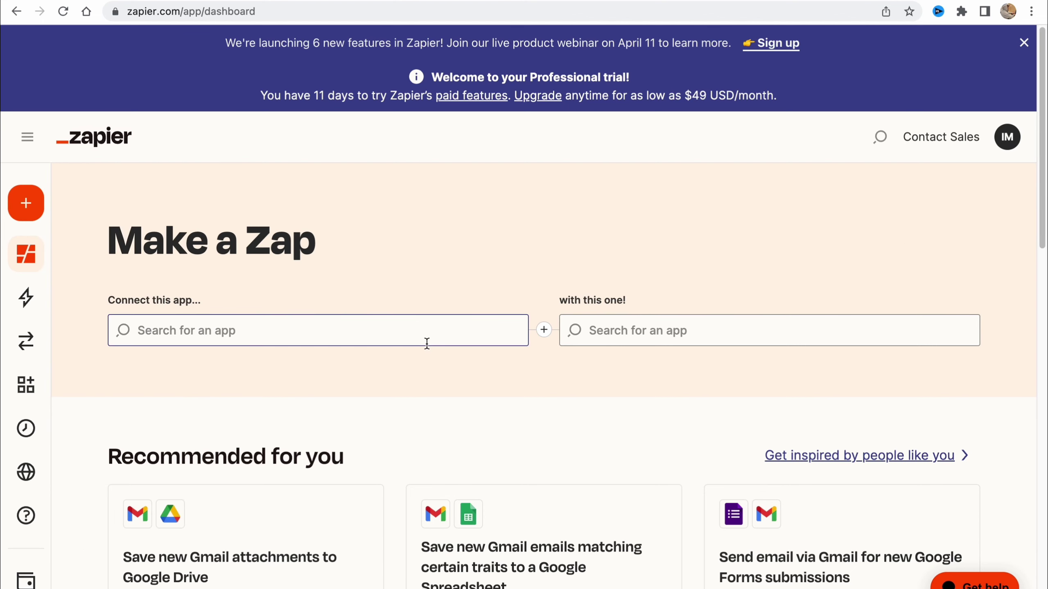
mouse_move(2, 419)
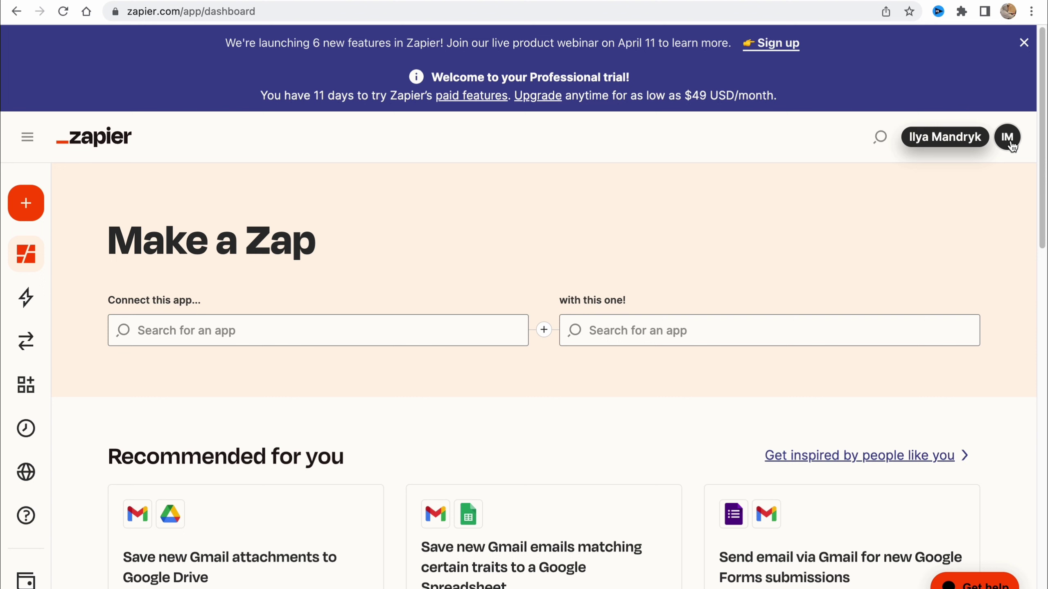
Step: Dismiss the webinar banner and view the empty Home folder on the Zaps page
click(1024, 43)
scroll(278, 227, down, 3)
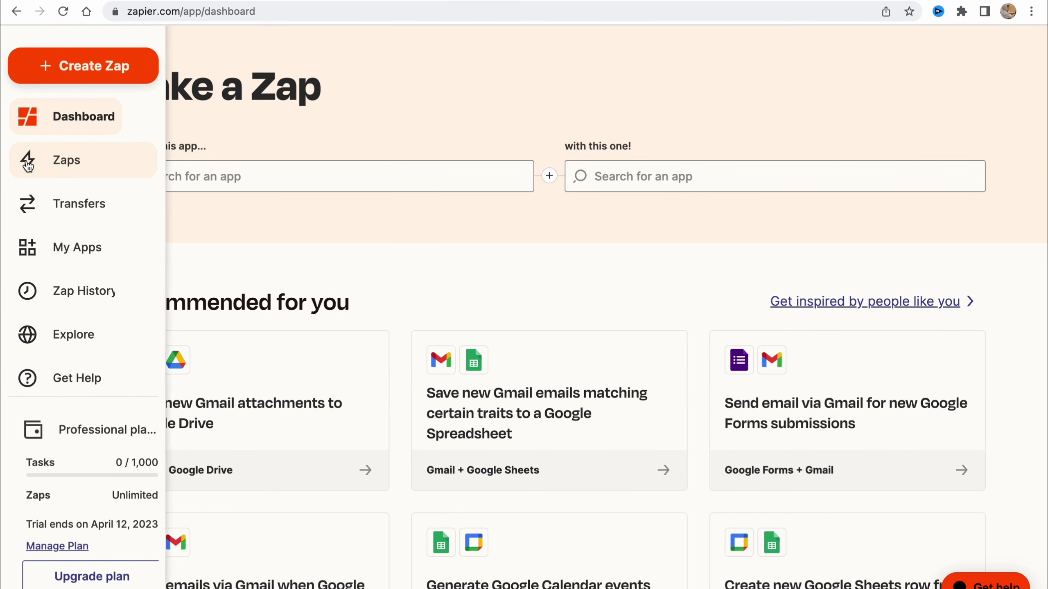
click(47, 162)
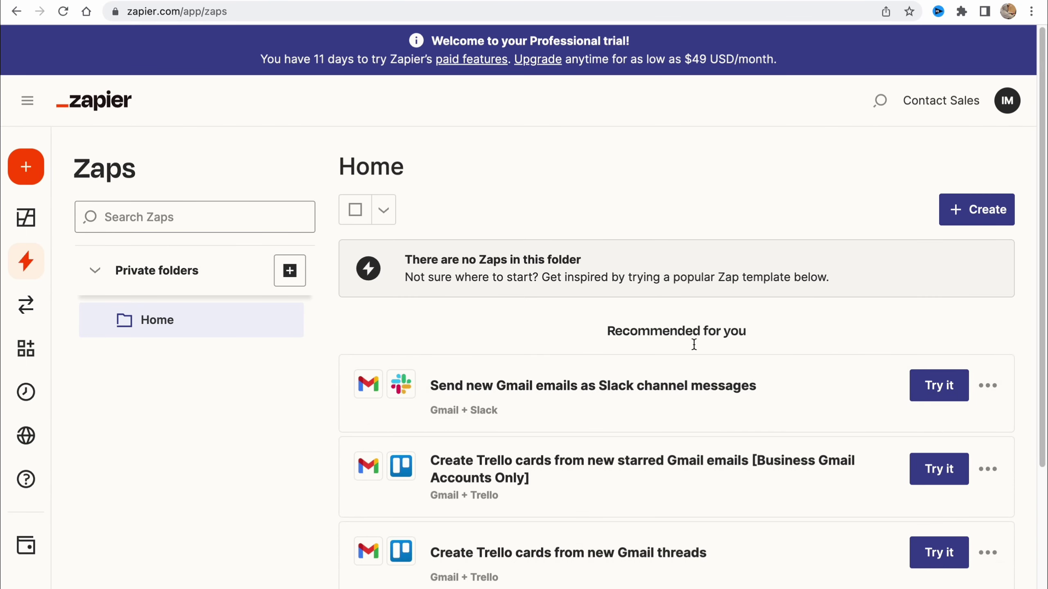
scroll(752, 419, down, 1)
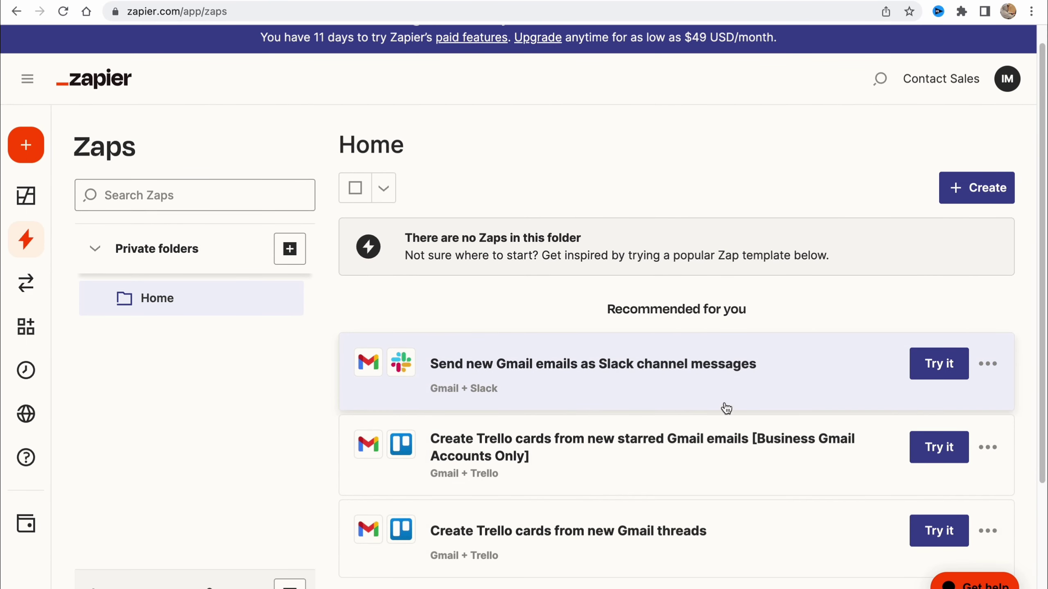
scroll(750, 319, down, 1)
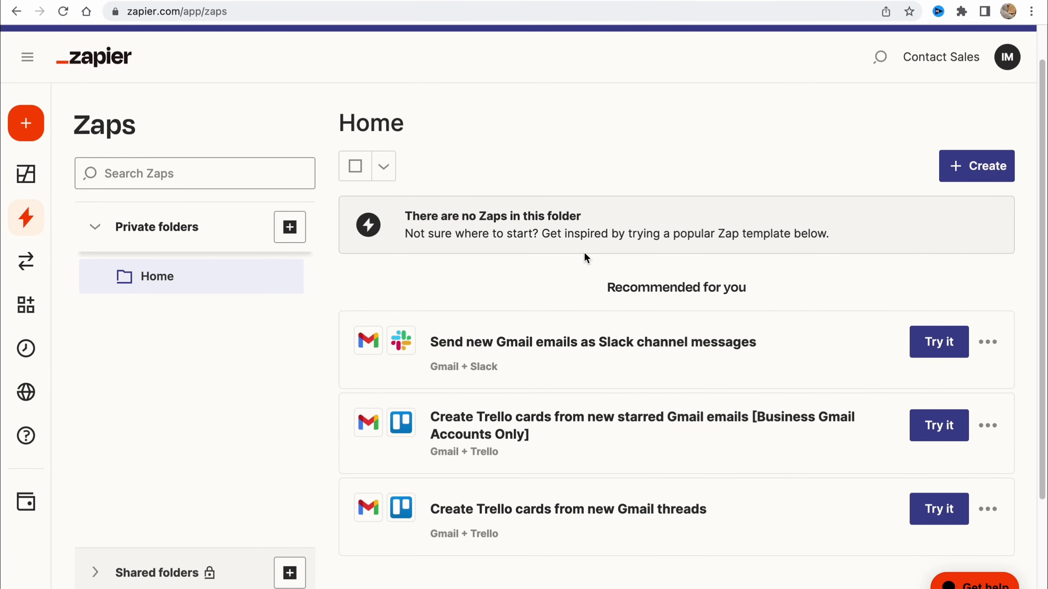
Step: Start a new Zap triggered by Google Calendar's Event Ended event
click(976, 171)
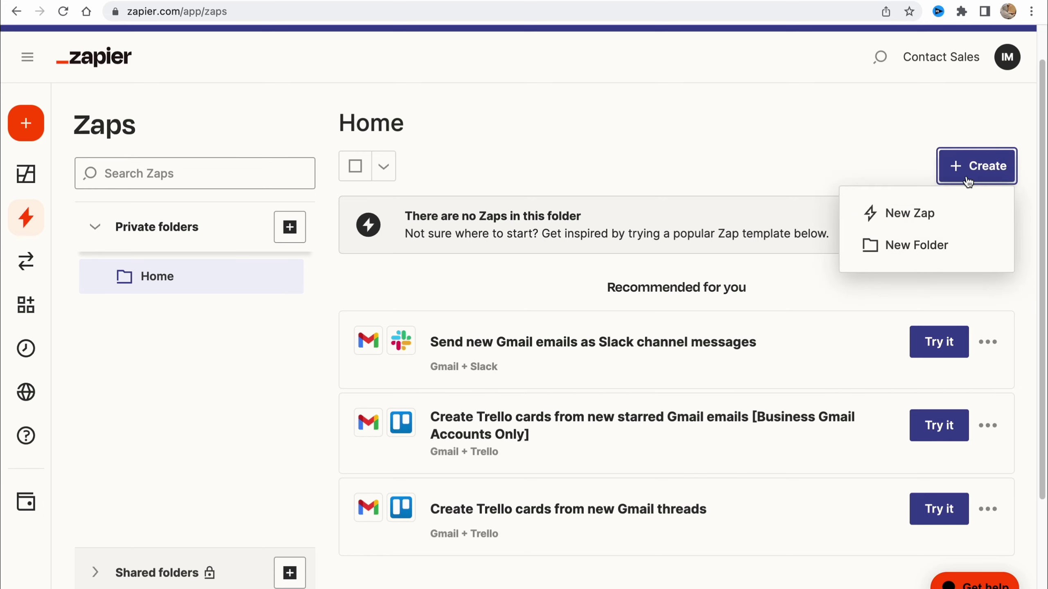
click(921, 215)
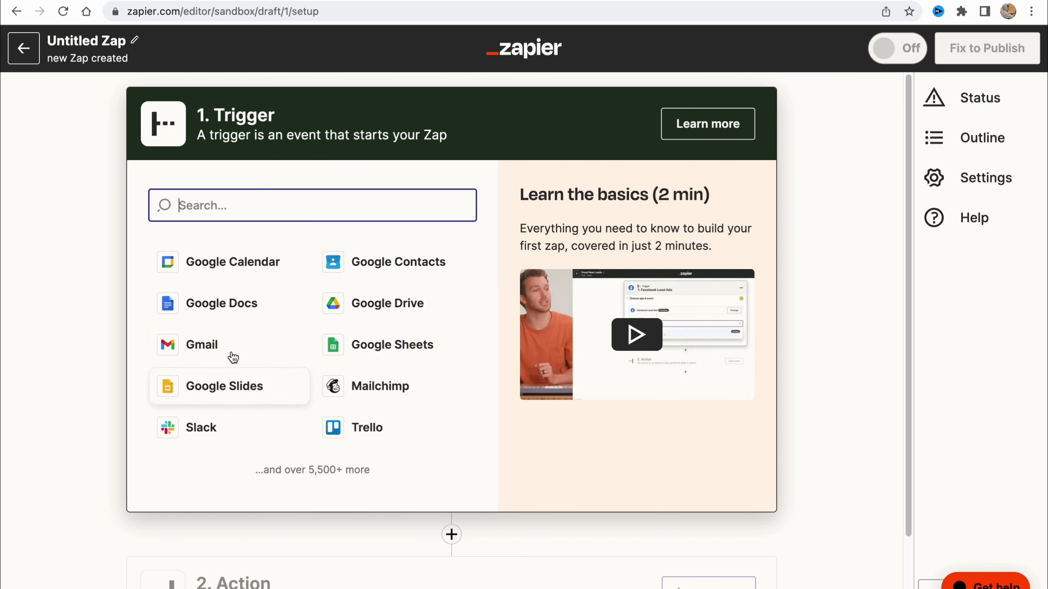
click(227, 260)
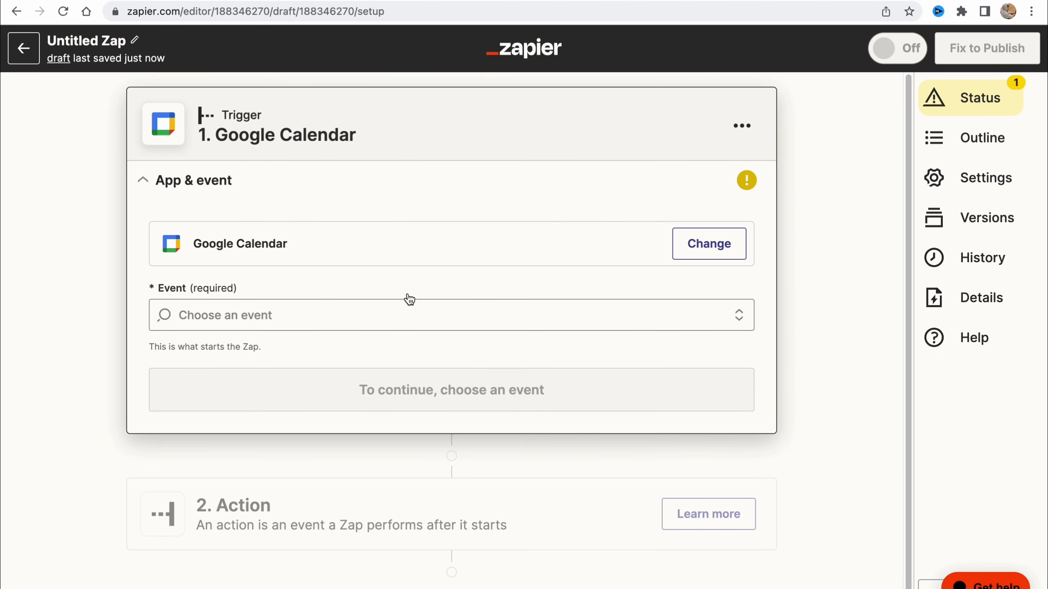
click(403, 300)
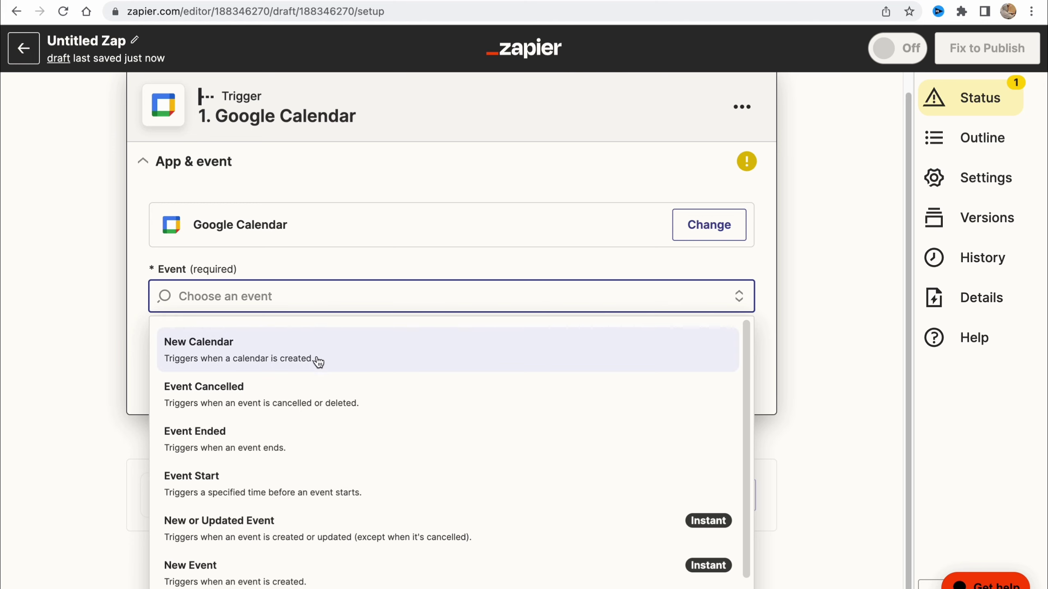
click(295, 425)
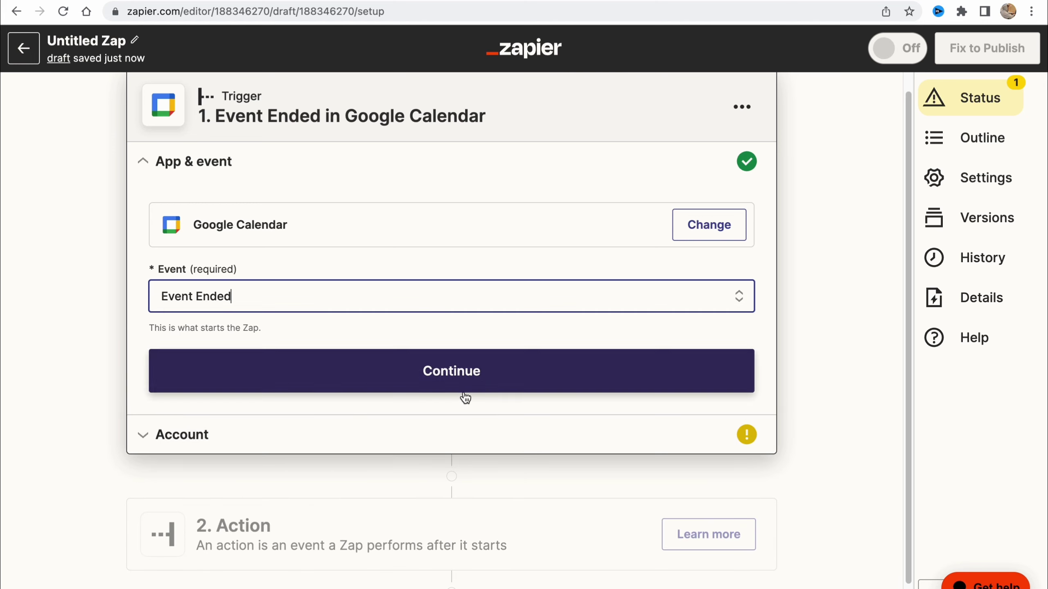
click(454, 377)
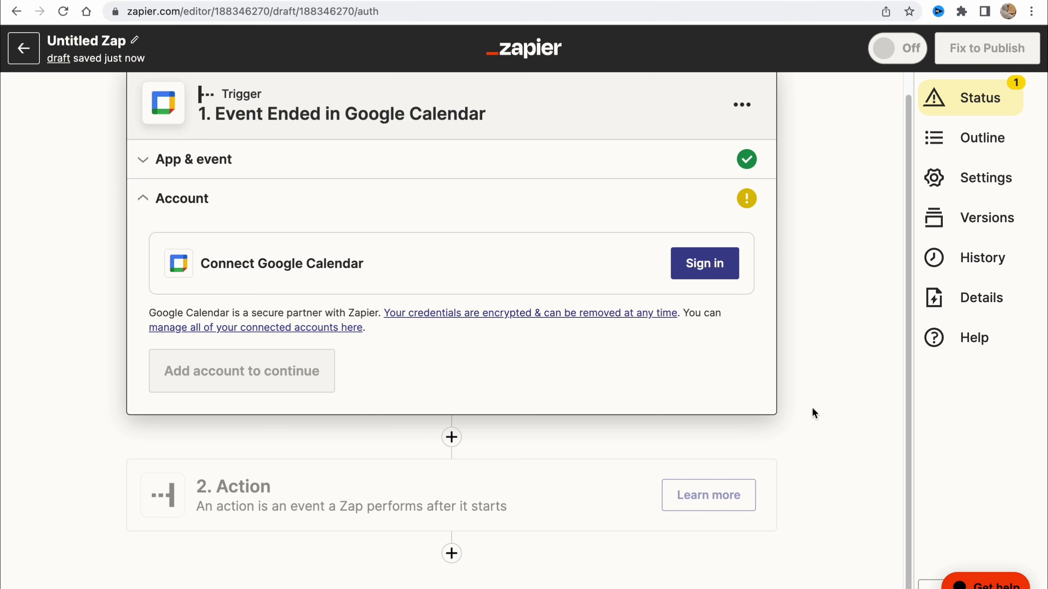
Step: Leave the Zap editor and browse the Transfers page from the sidebar
click(40, 48)
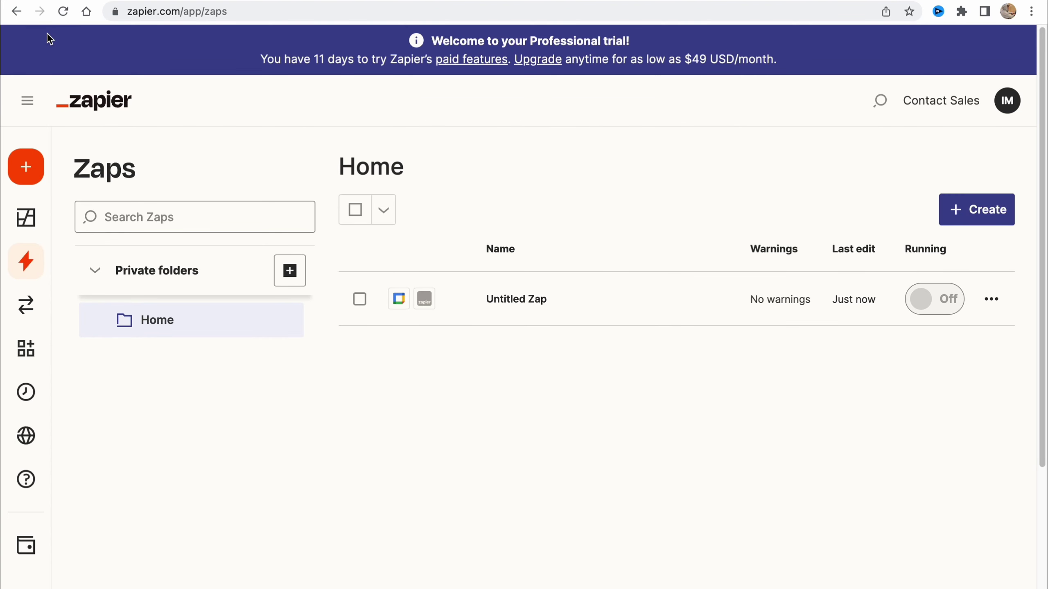
mouse_move(40, 243)
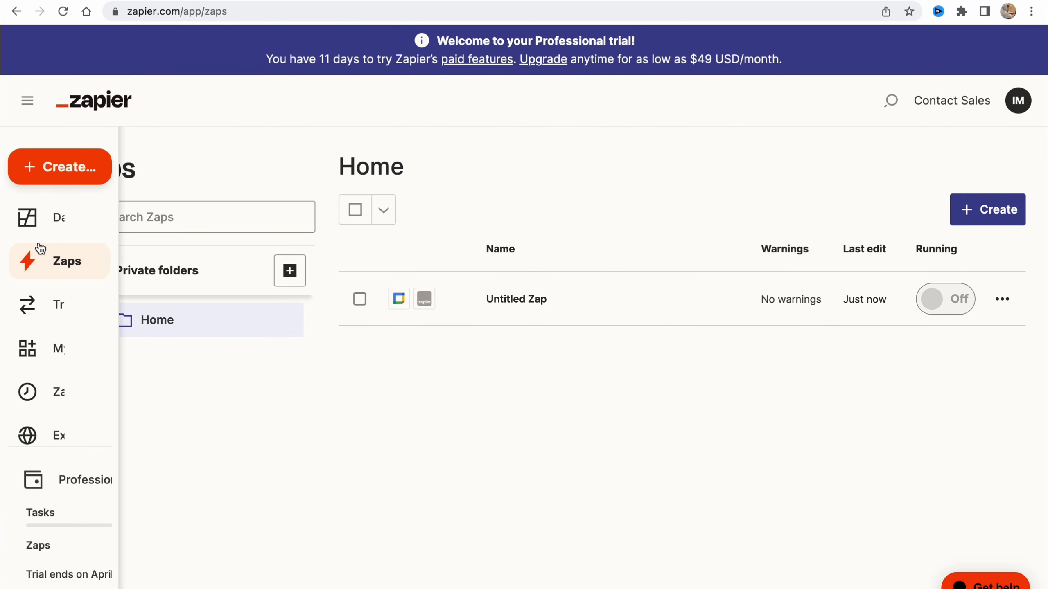
click(81, 314)
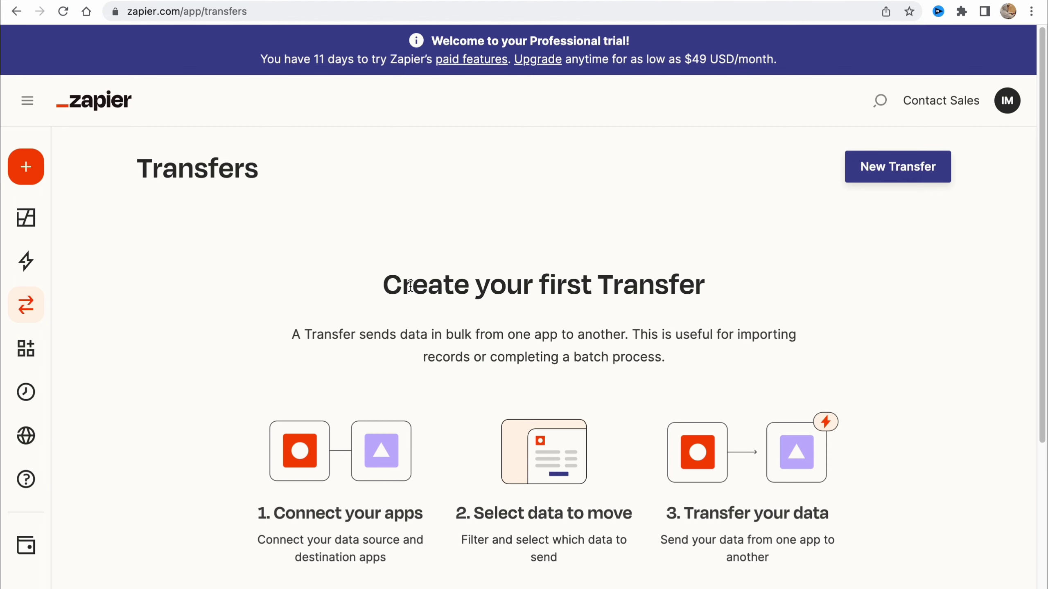
scroll(398, 323, down, 1)
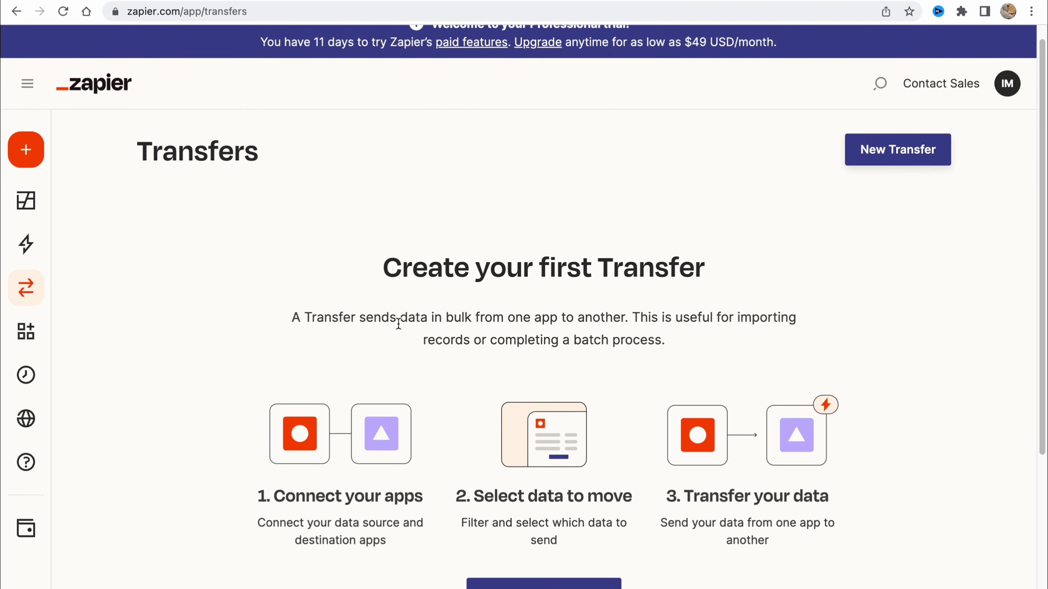
scroll(391, 313, down, 5)
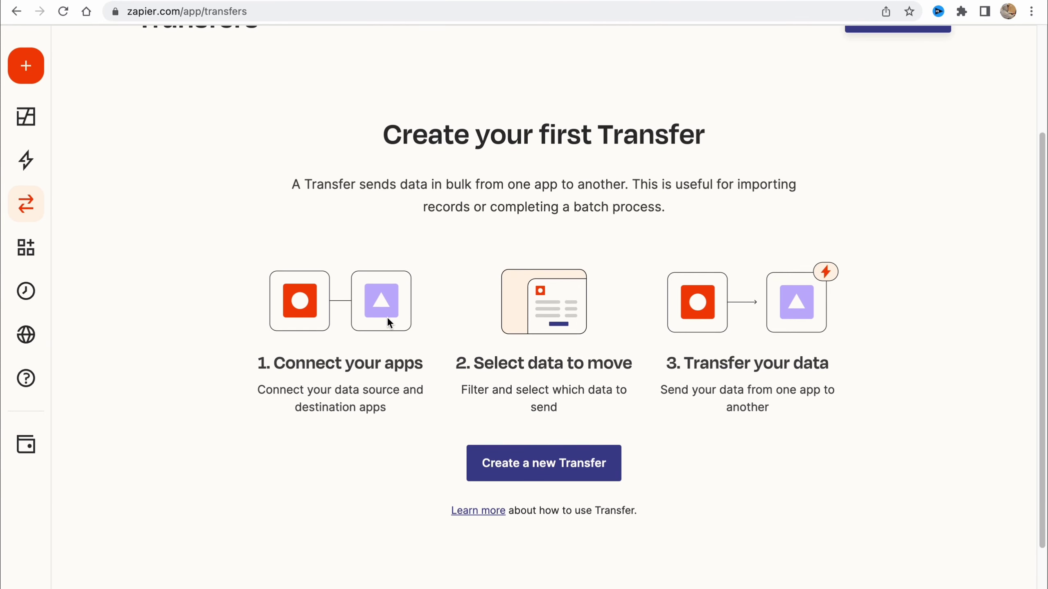
Step: Start a new Transfer set to run one time only
click(544, 469)
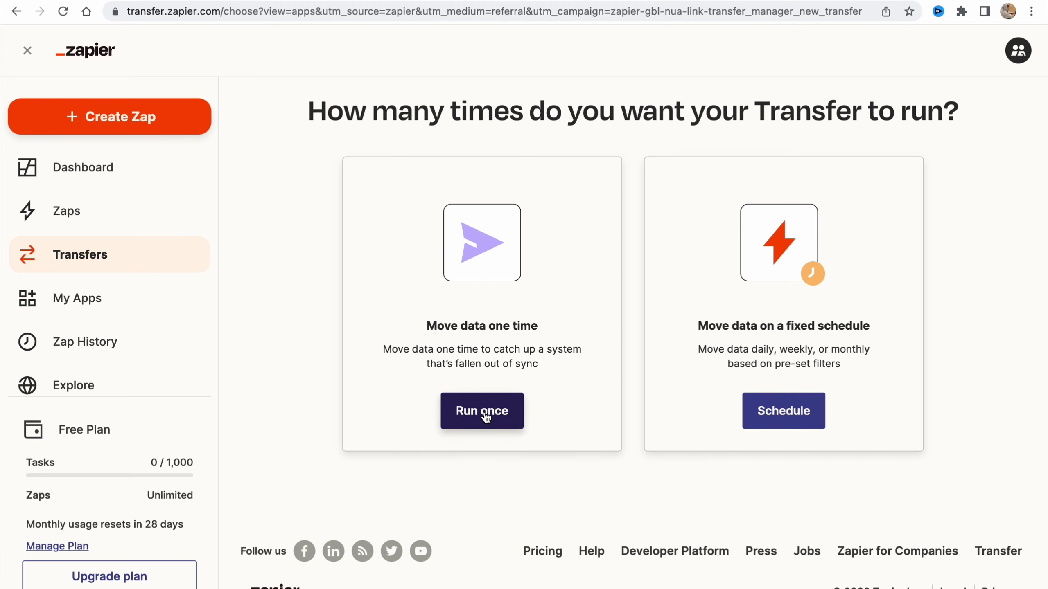
click(486, 418)
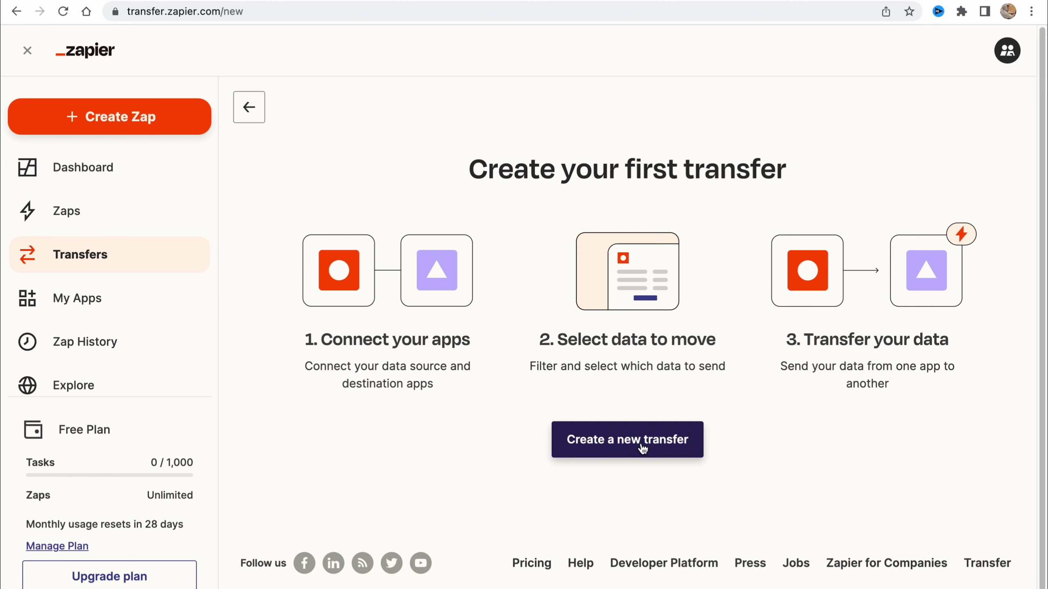
click(642, 449)
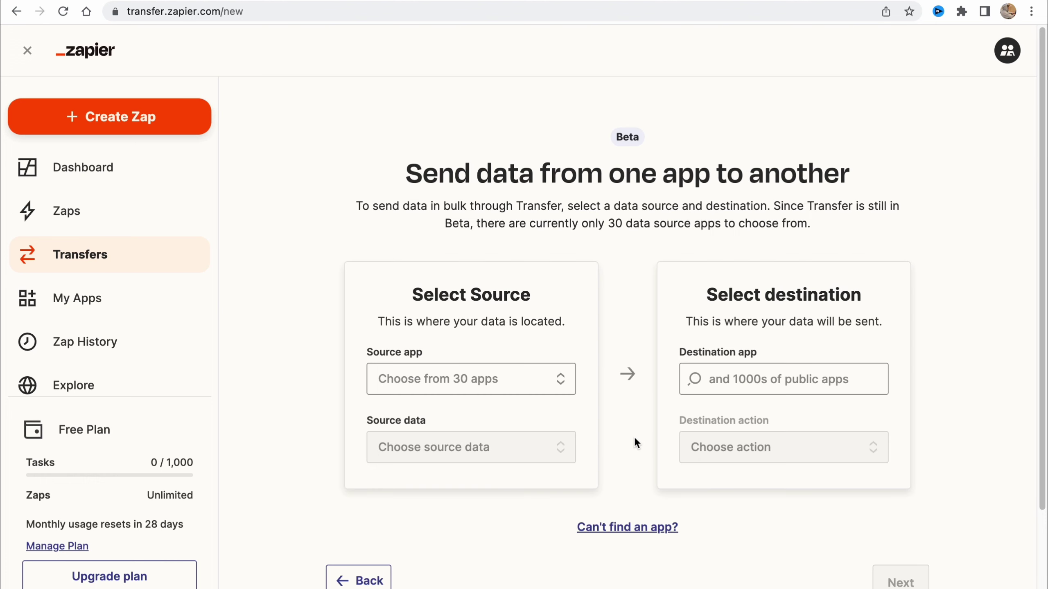
Step: Set the transfer source to Gmail with Email as the source data
click(555, 386)
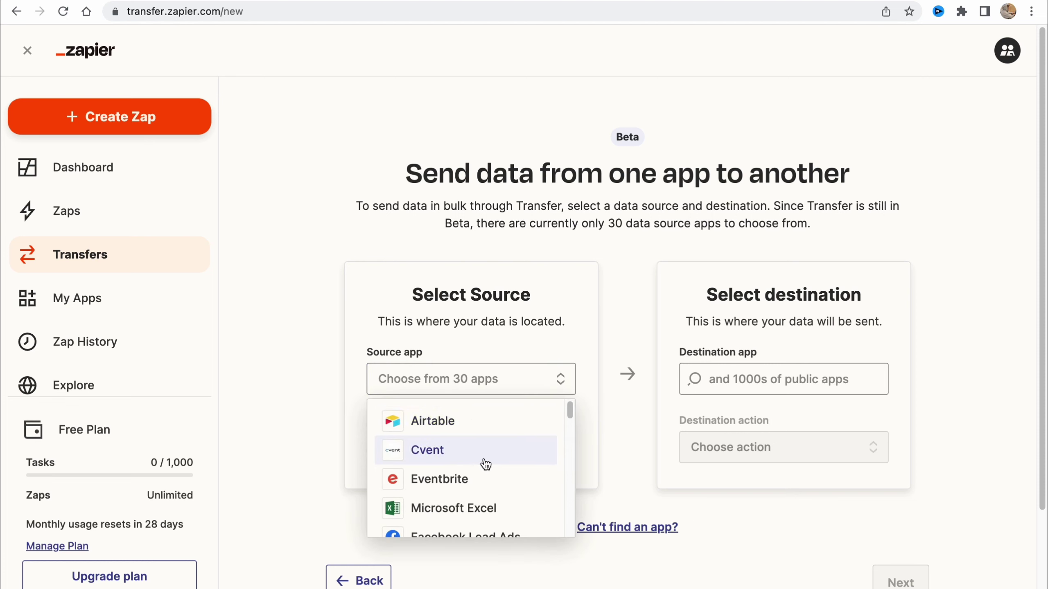
scroll(568, 431, down, 1)
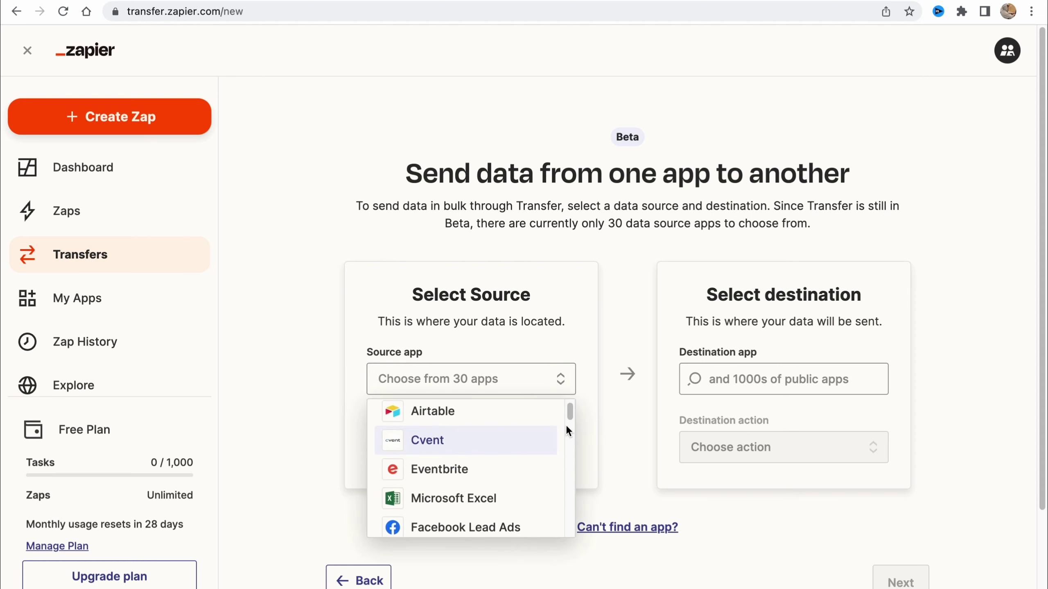
drag(572, 412, 570, 442)
click(447, 457)
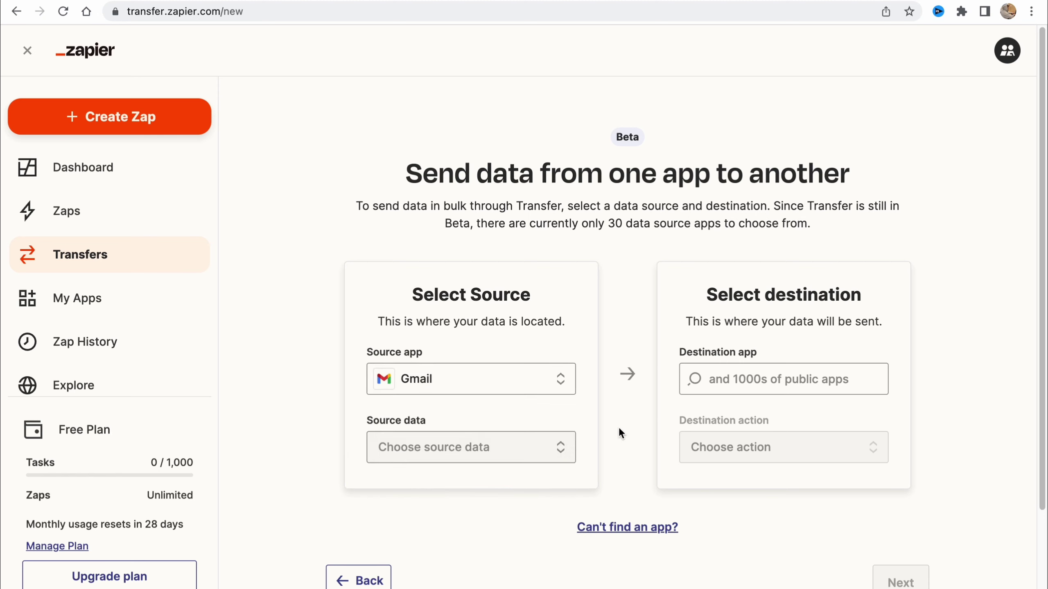
click(498, 449)
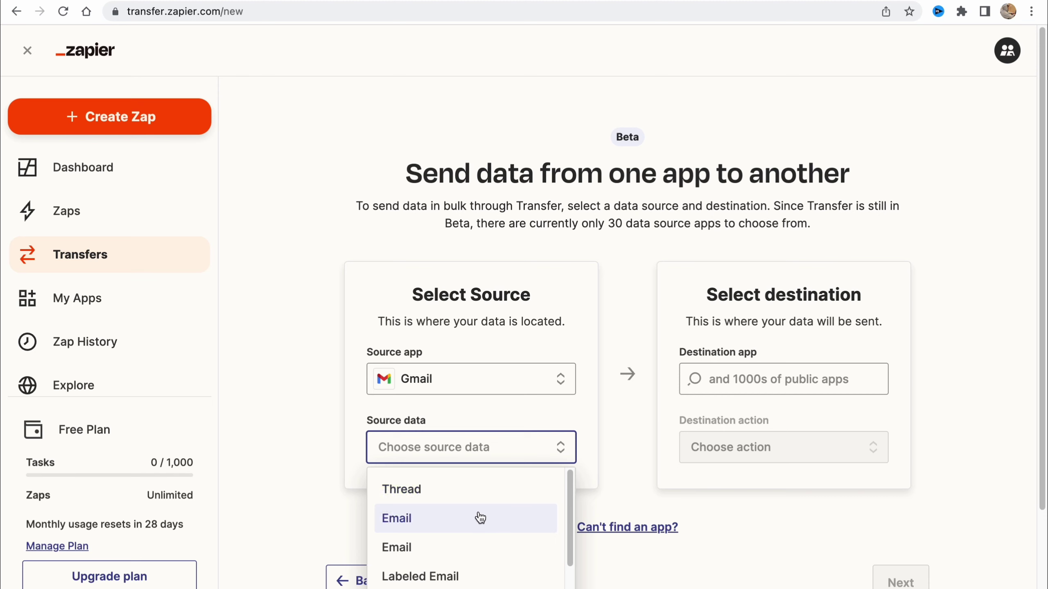
click(478, 519)
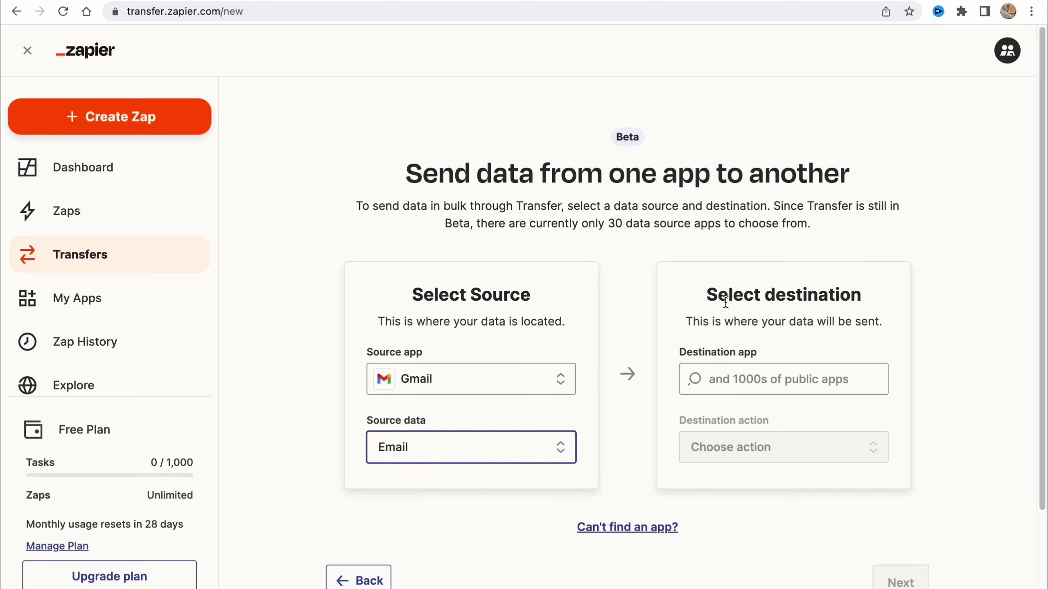
Step: Pick Asana as the destination with the Create Subtask action, then continue
click(802, 380)
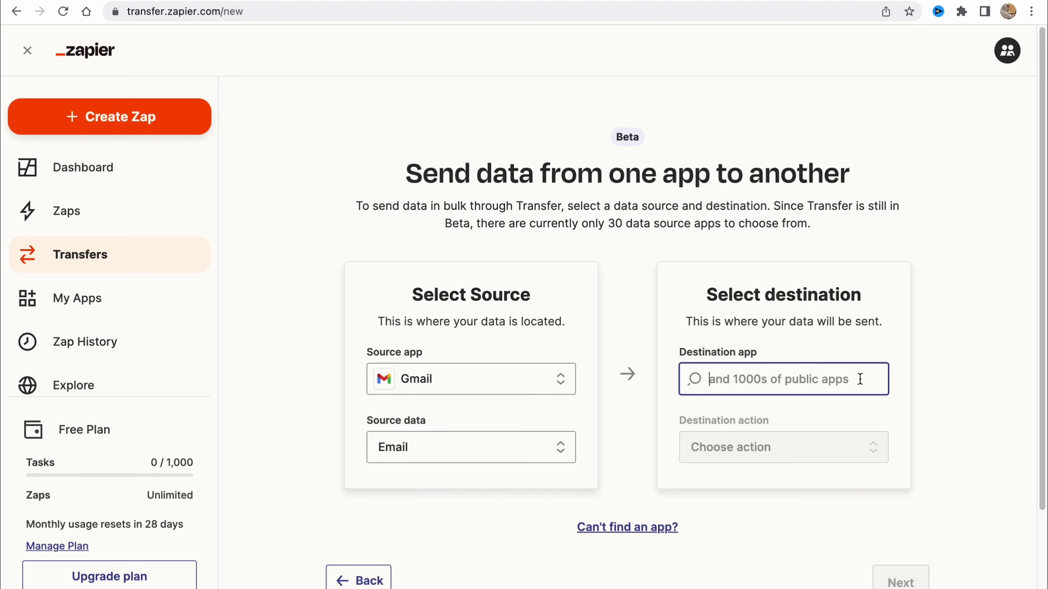
text(asa)
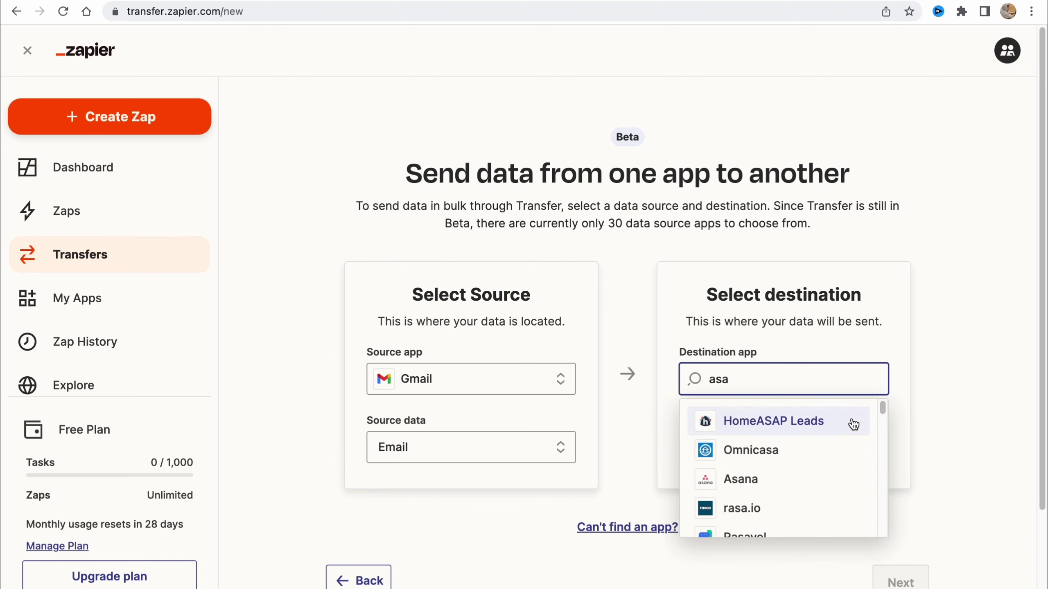
click(769, 478)
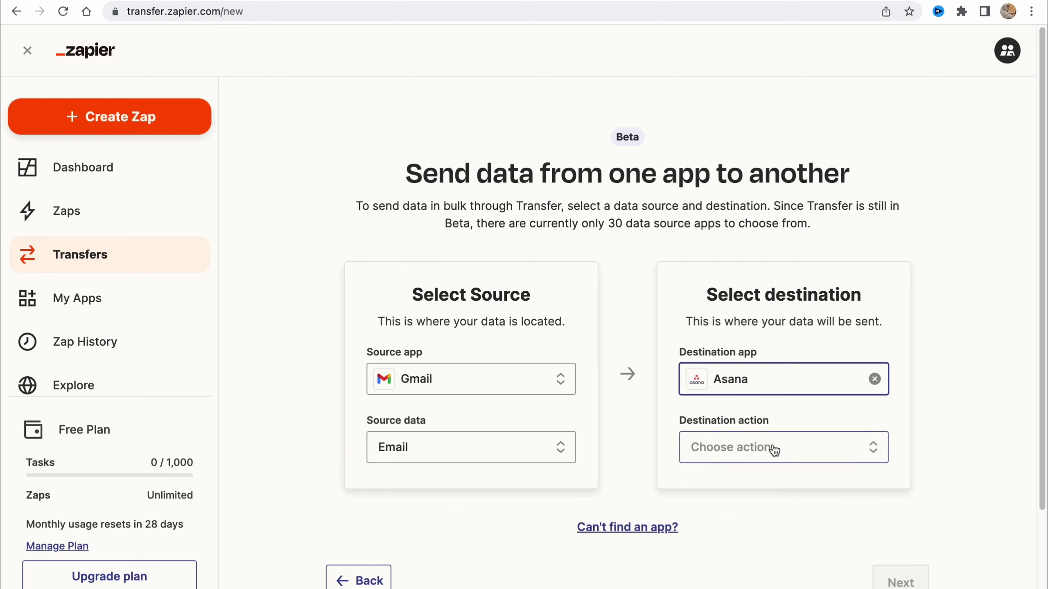
click(775, 450)
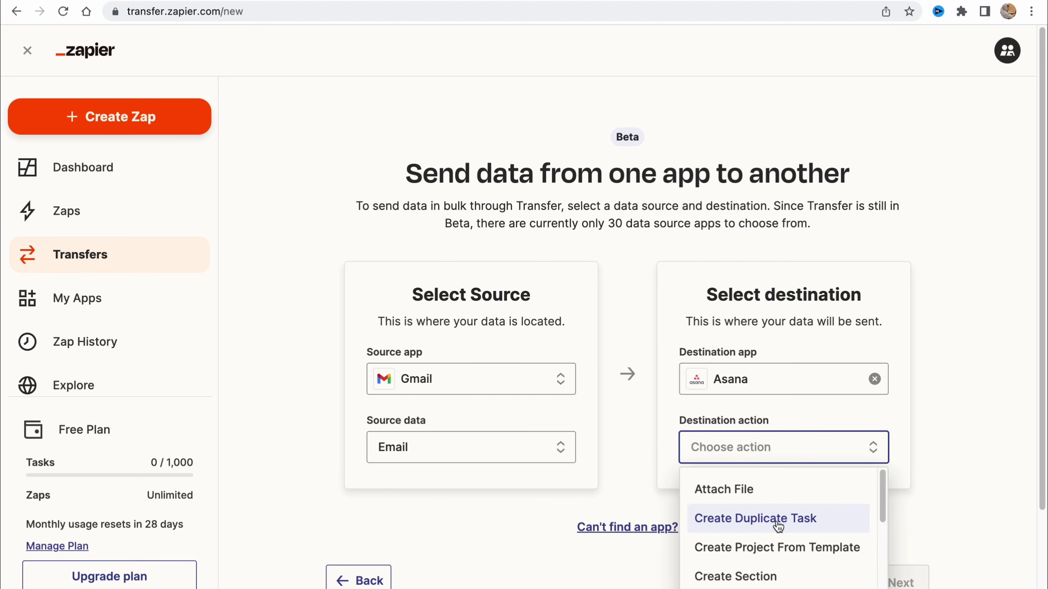
scroll(788, 557, down, 1)
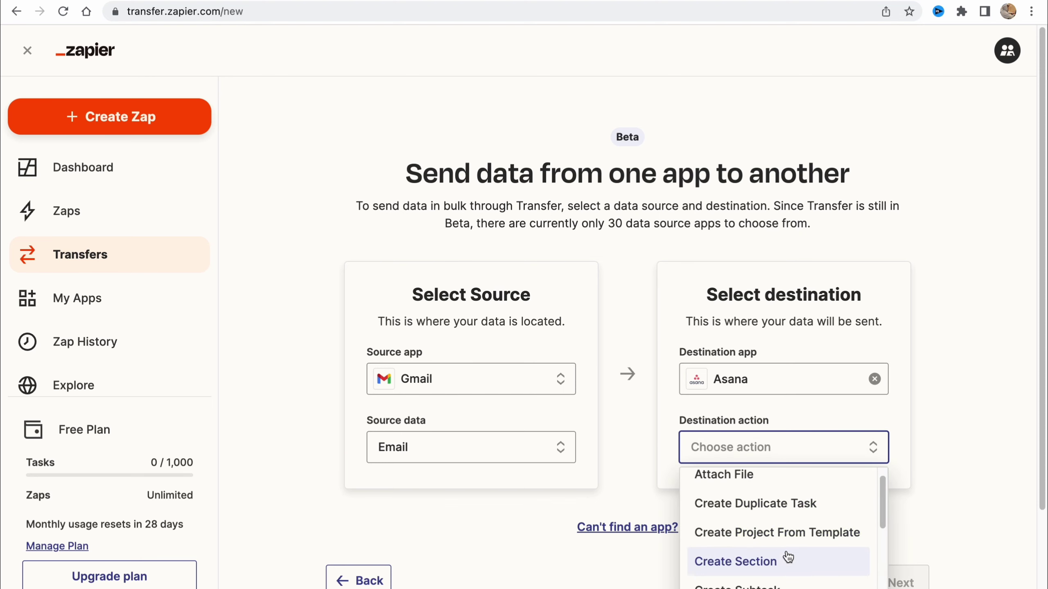
click(778, 585)
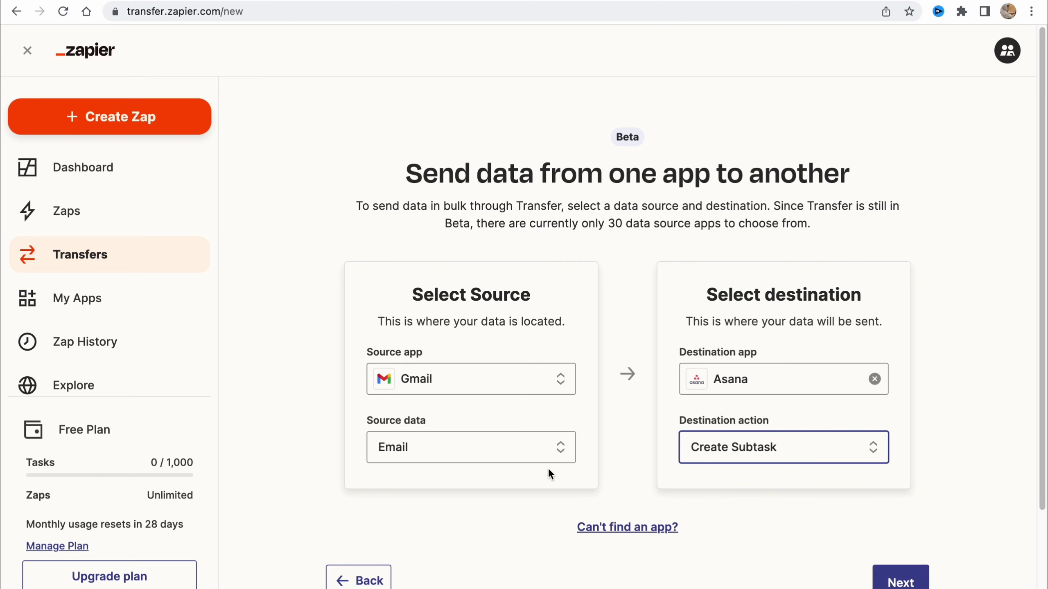
click(909, 582)
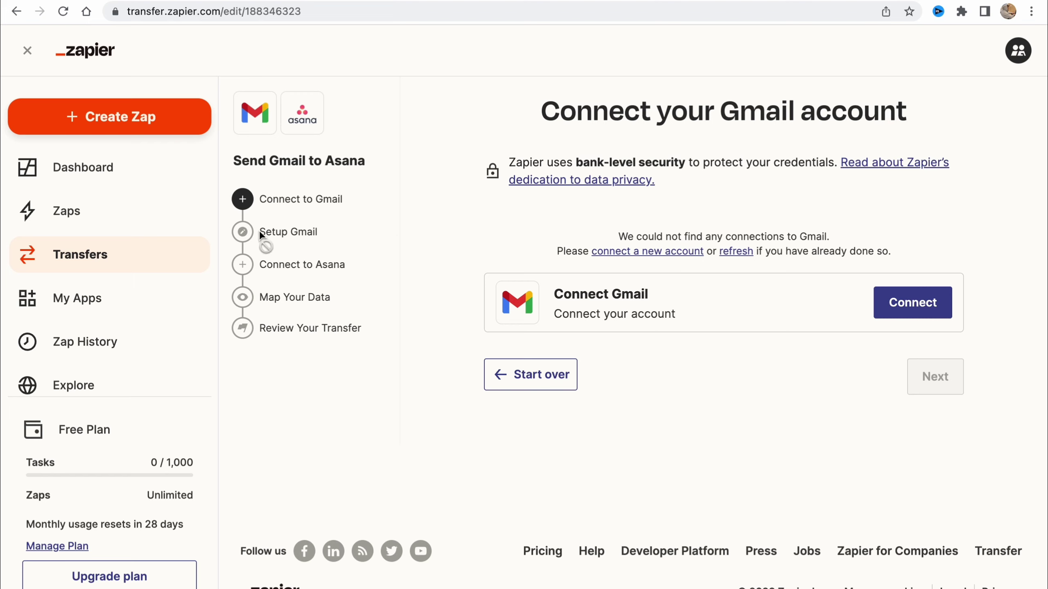
Step: Highlight the Setup Gmail, Connect to Asana, Map Your Data and Review Your Transfer step names, then go to My Apps
drag(261, 233, 327, 234)
click(264, 264)
drag(264, 264, 367, 276)
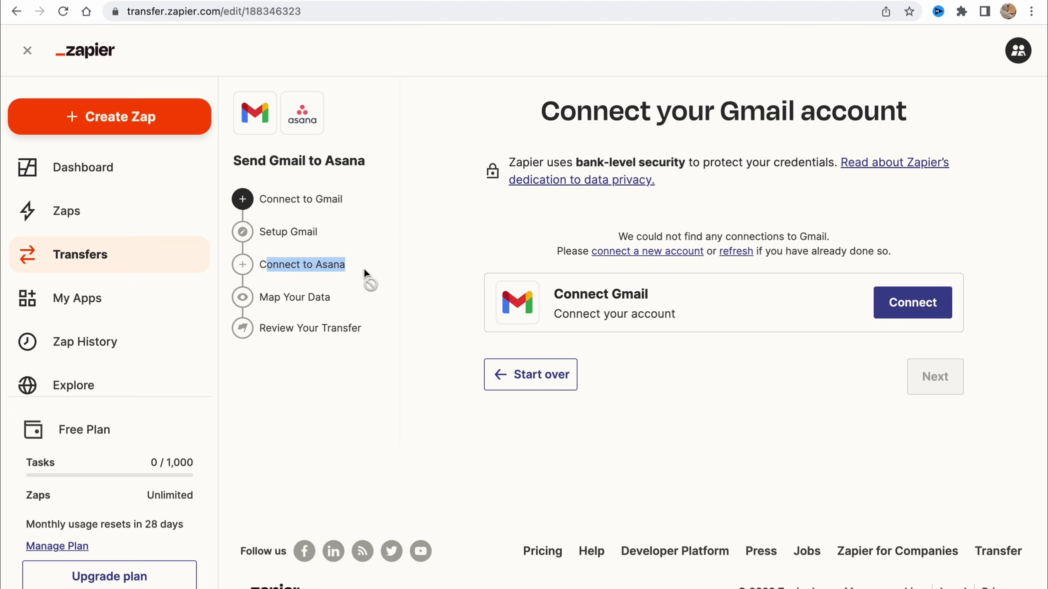
drag(261, 297, 327, 304)
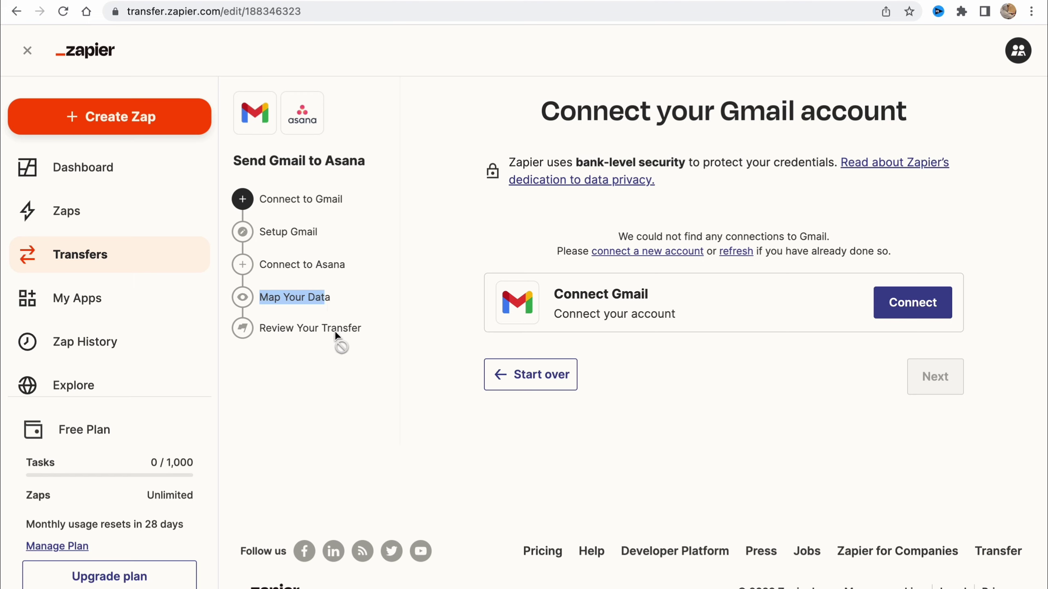
drag(260, 328, 379, 331)
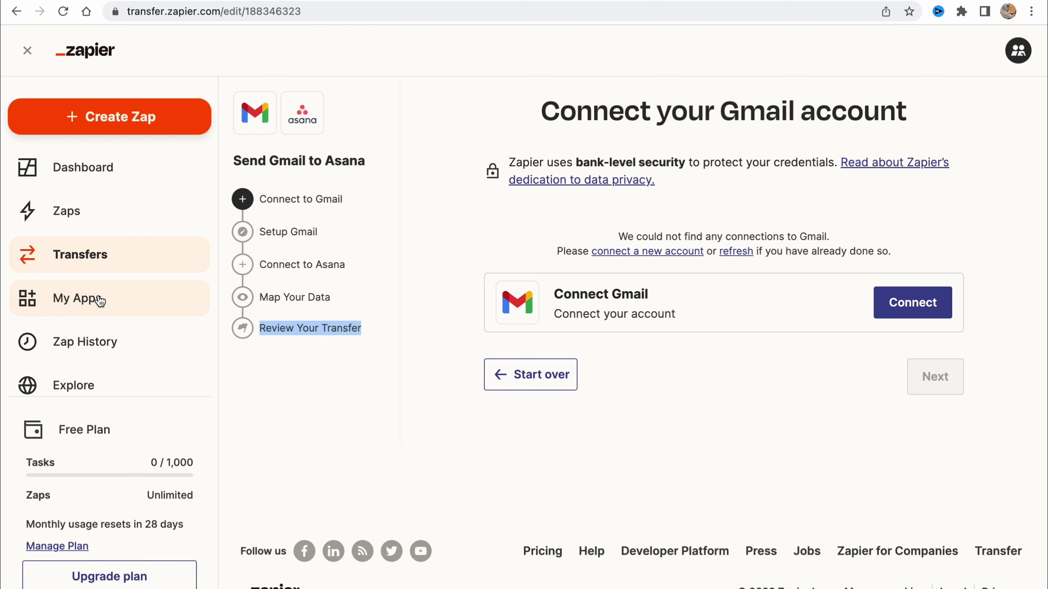
click(118, 299)
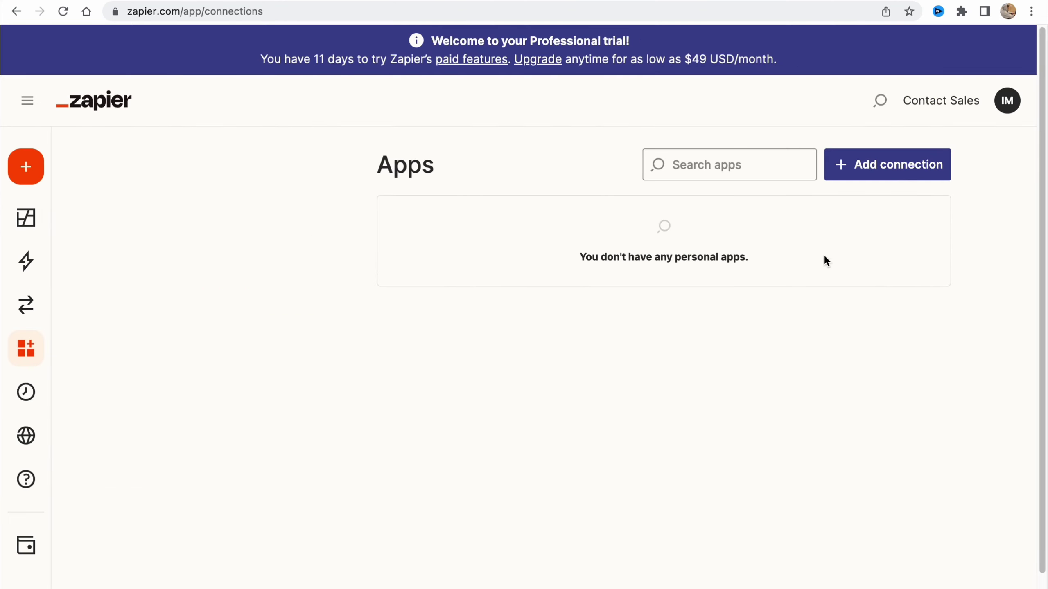
Step: Browse Zap history's Date range, Zaps, Apps and Folders filters, then go to Plans and pricing
mouse_move(8, 384)
click(67, 392)
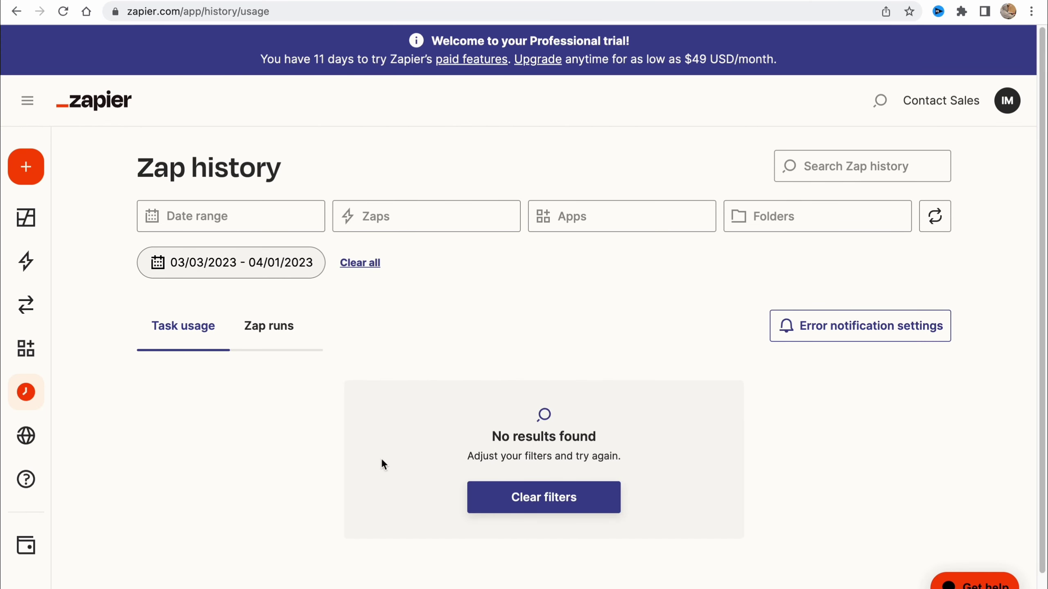
click(234, 215)
click(458, 213)
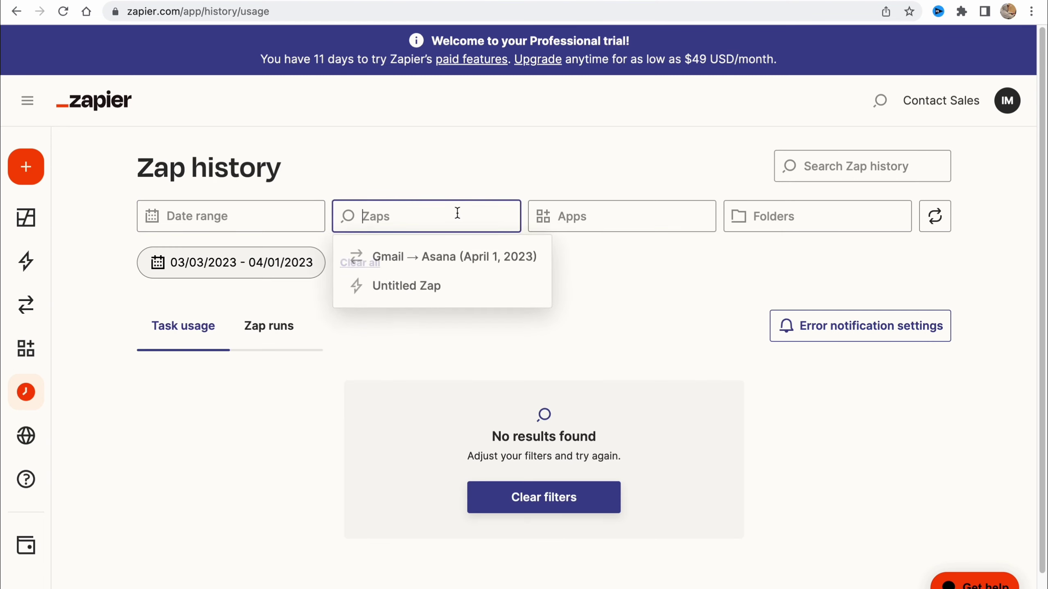
click(637, 216)
click(823, 213)
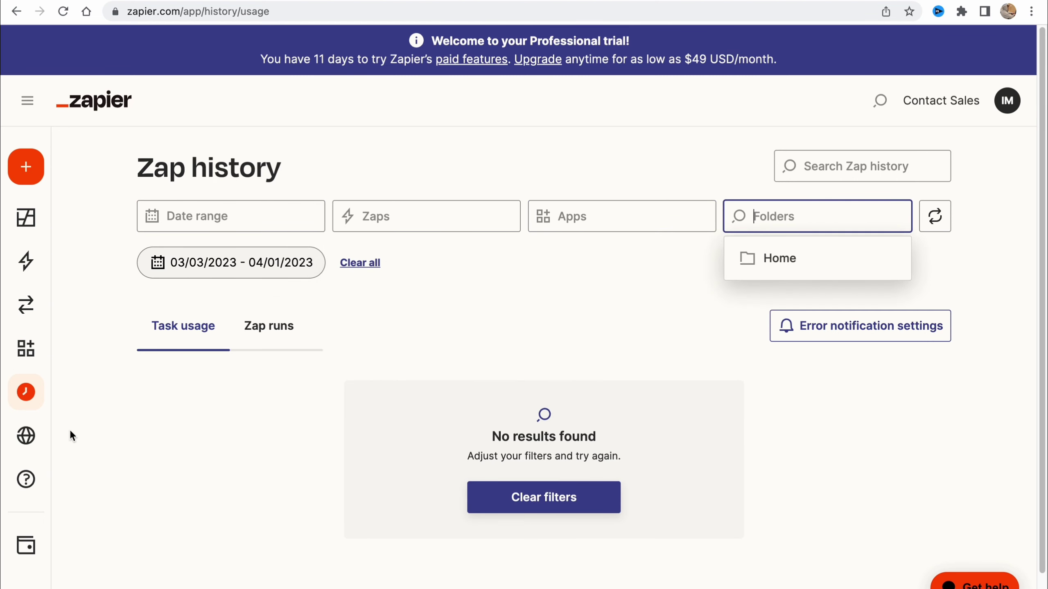
mouse_move(30, 443)
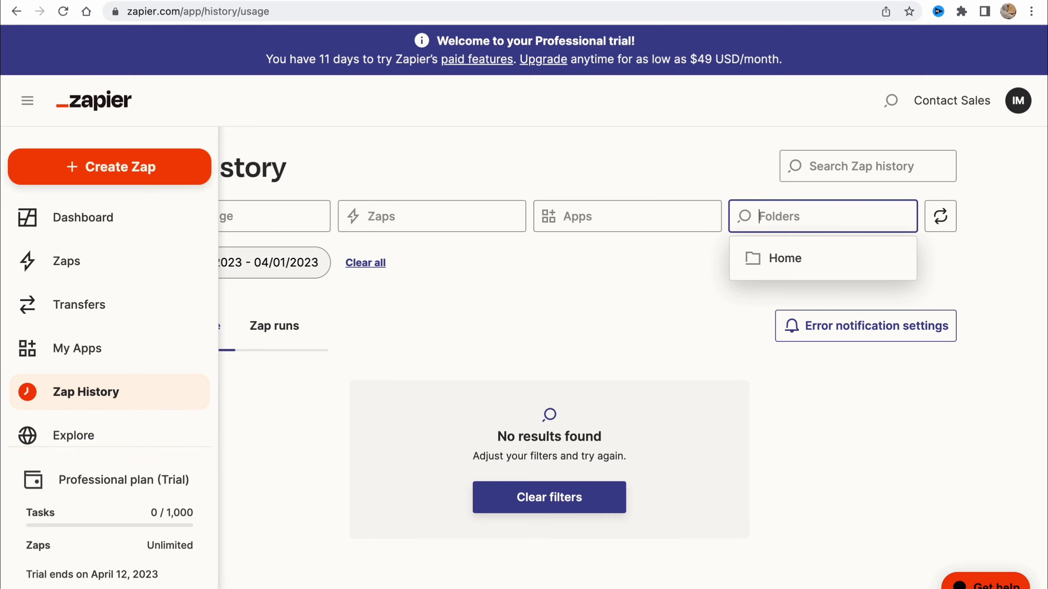
click(185, 479)
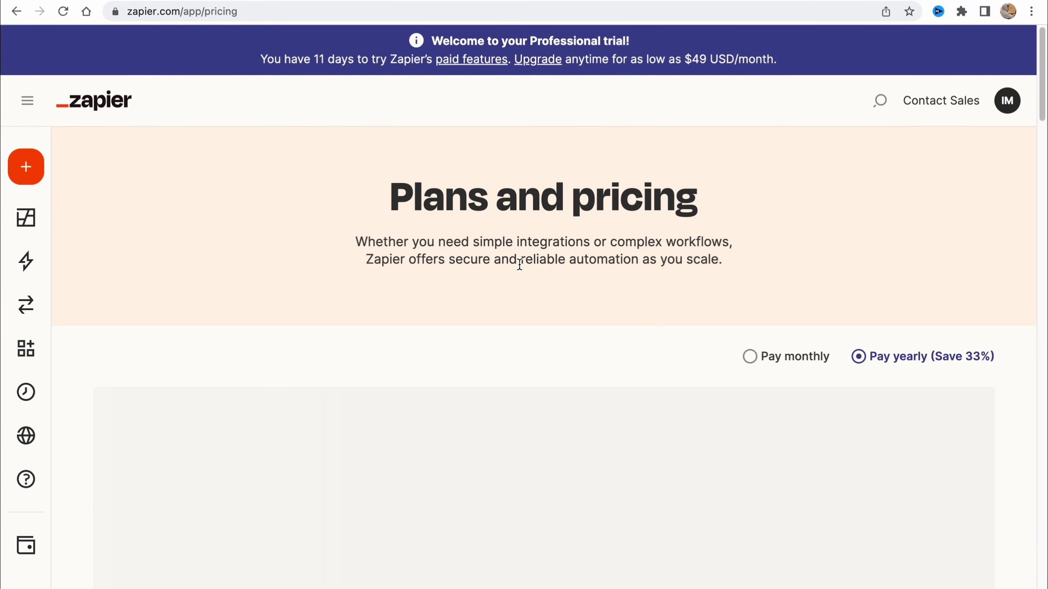
scroll(519, 273, down, 2)
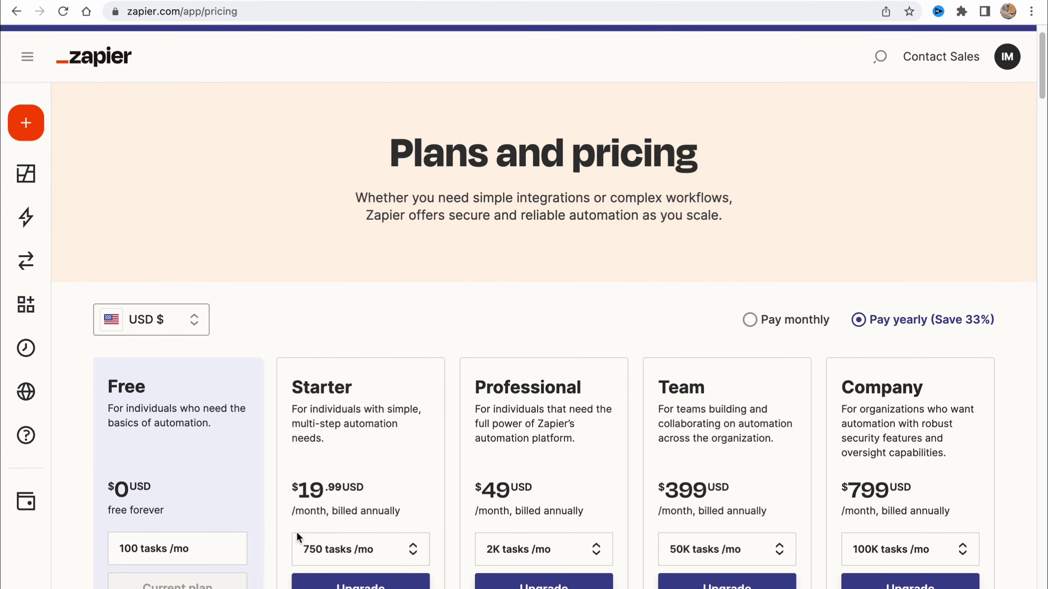
scroll(935, 408, down, 1)
scroll(934, 408, down, 2)
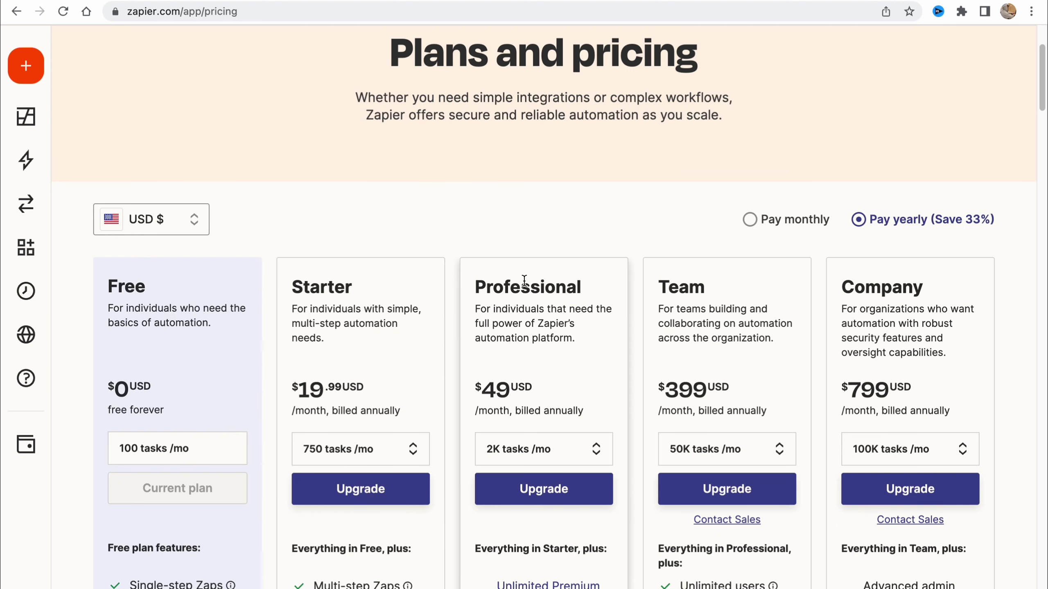
scroll(524, 281, down, 1)
scroll(532, 260, down, 3)
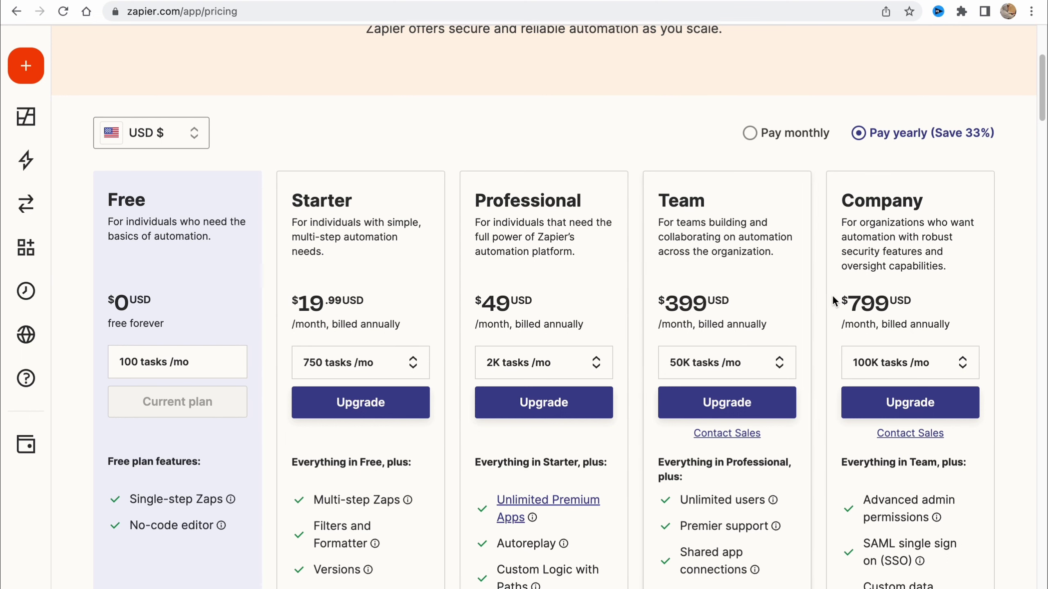
scroll(660, 295, down, 8)
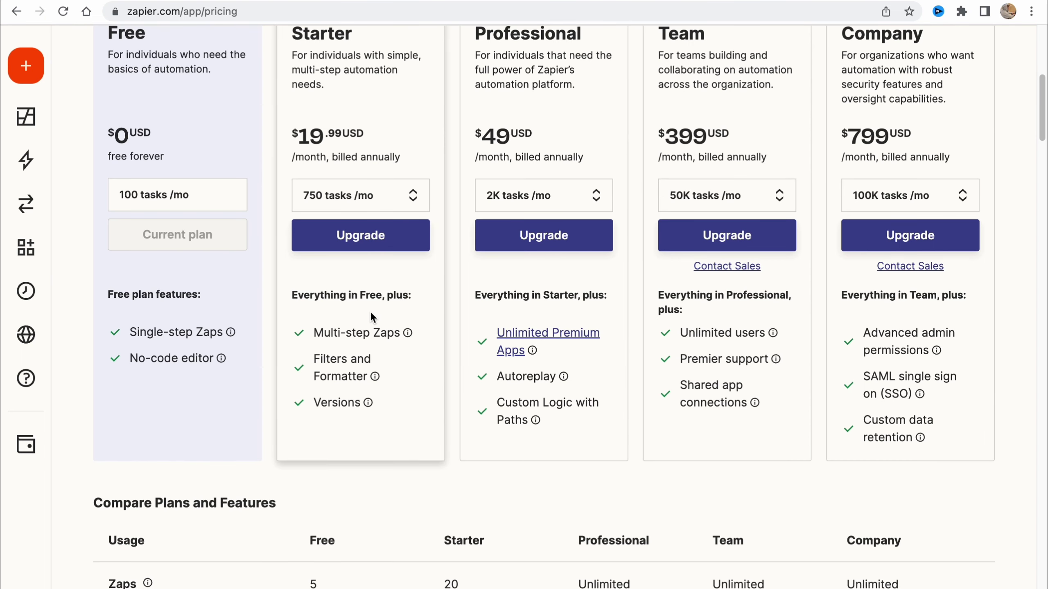
mouse_move(154, 333)
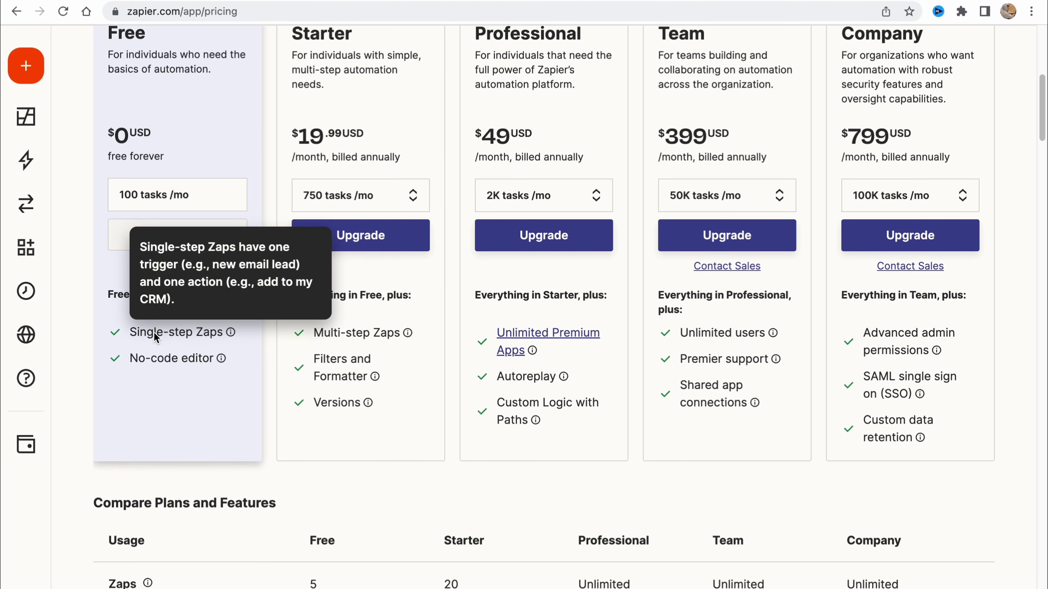
scroll(158, 257, up, 1)
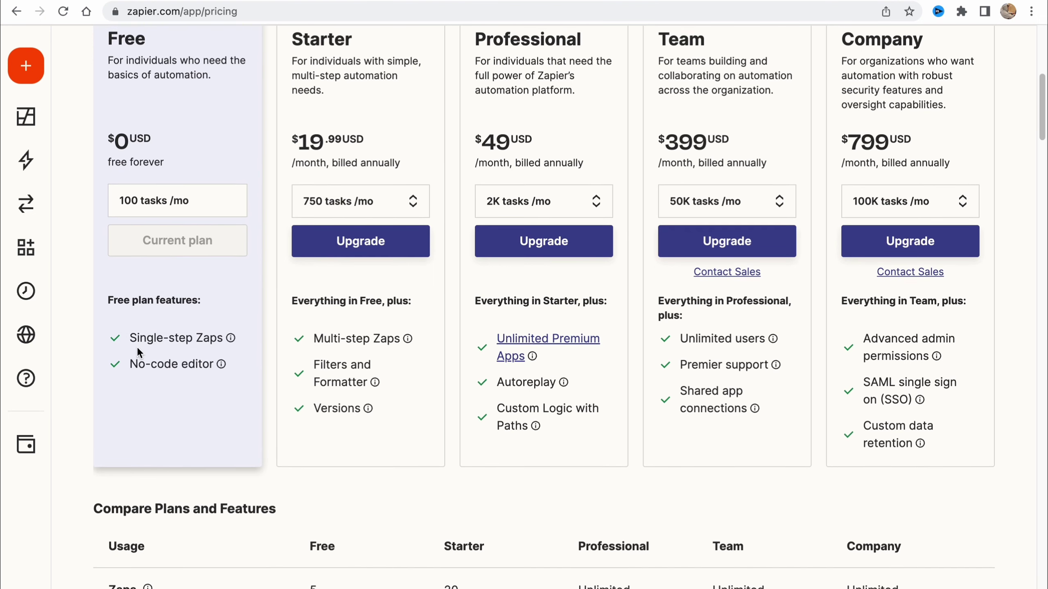
mouse_move(146, 369)
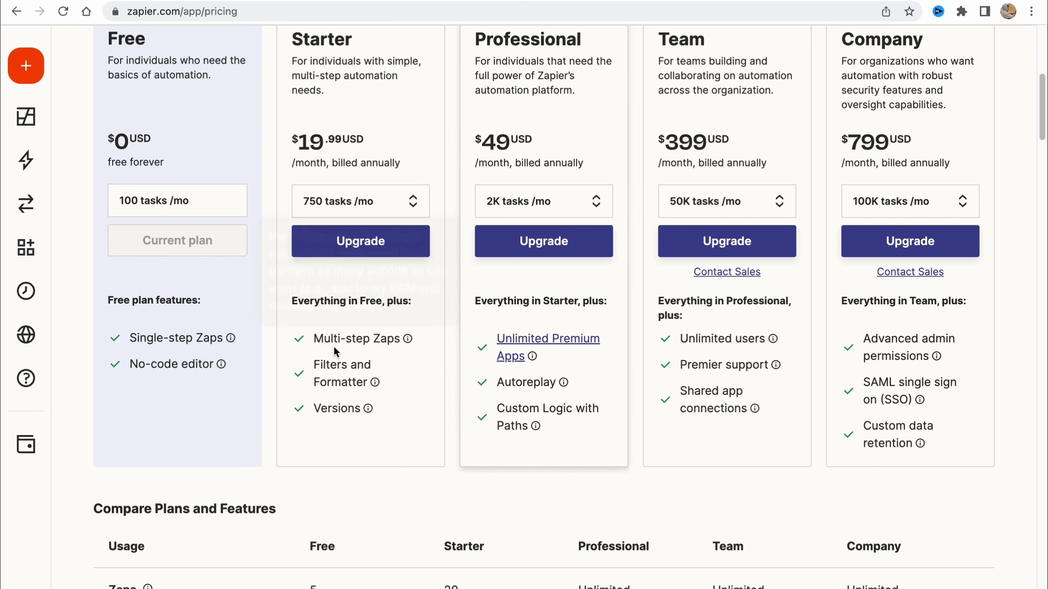
scroll(330, 346, up, 1)
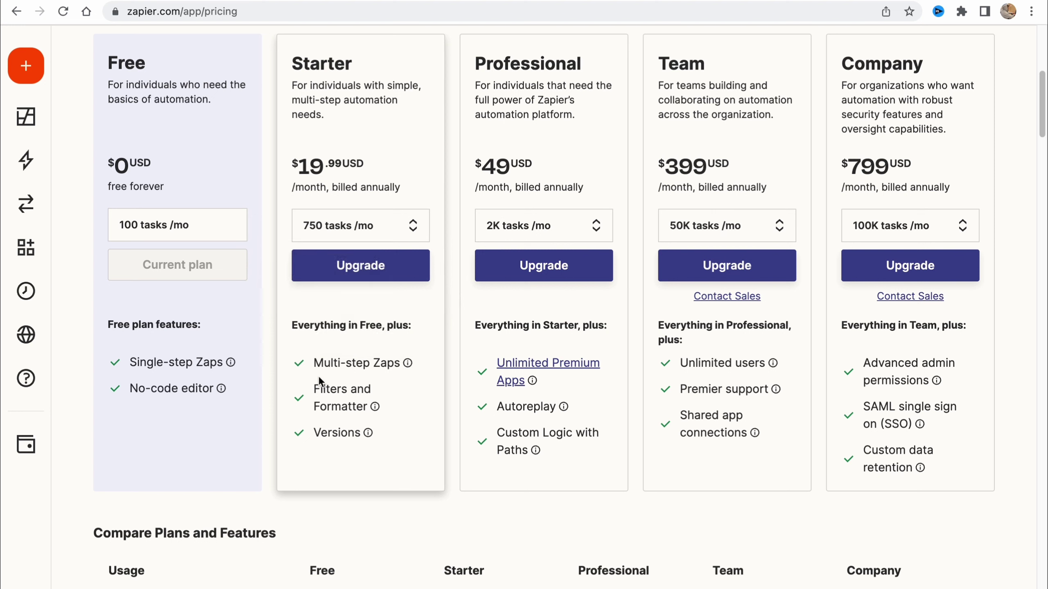
mouse_move(316, 372)
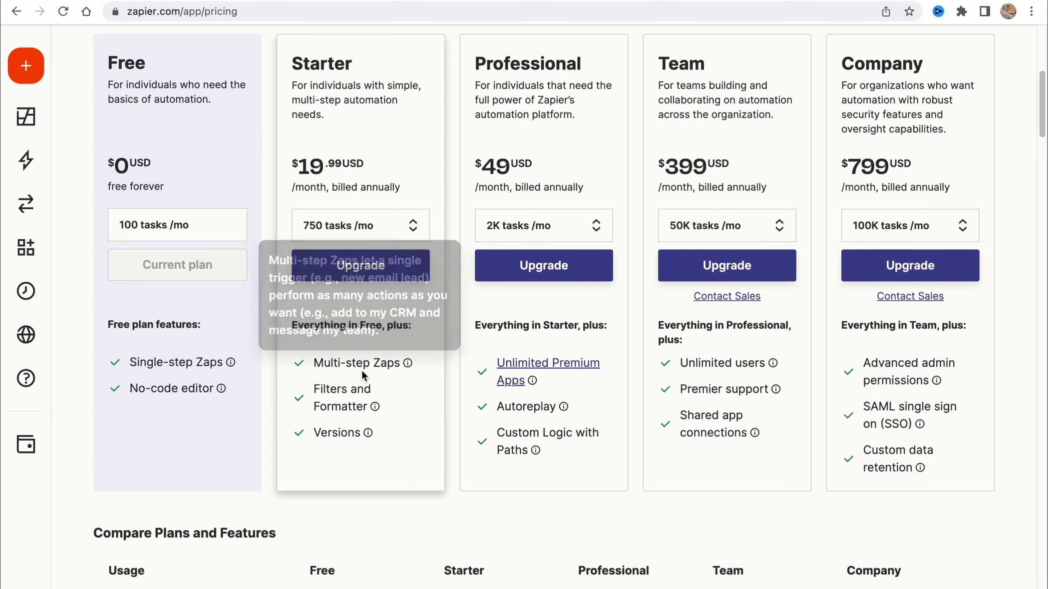
mouse_move(333, 406)
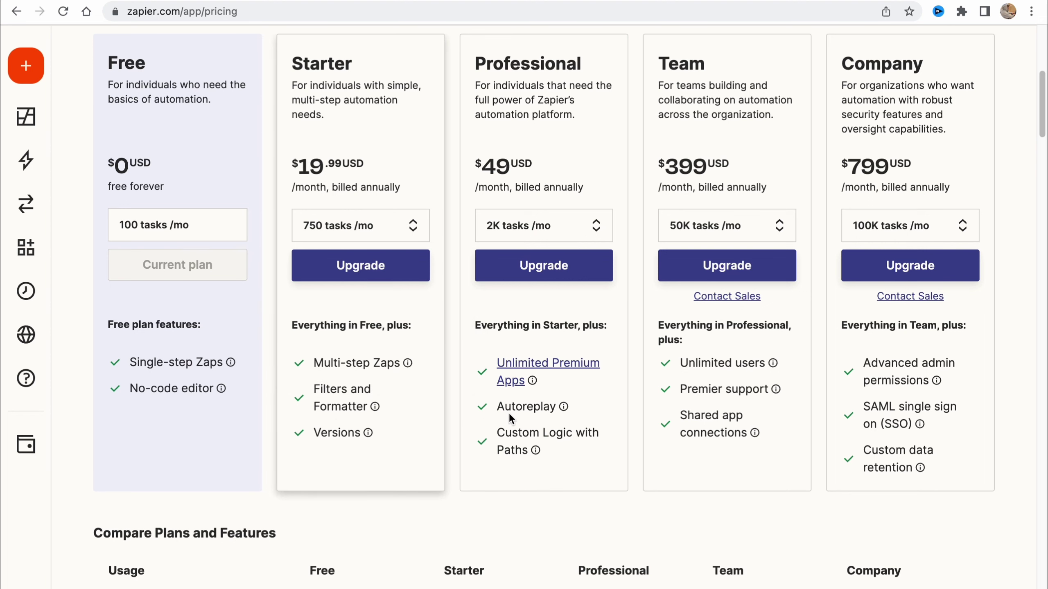
scroll(592, 103, up, 1)
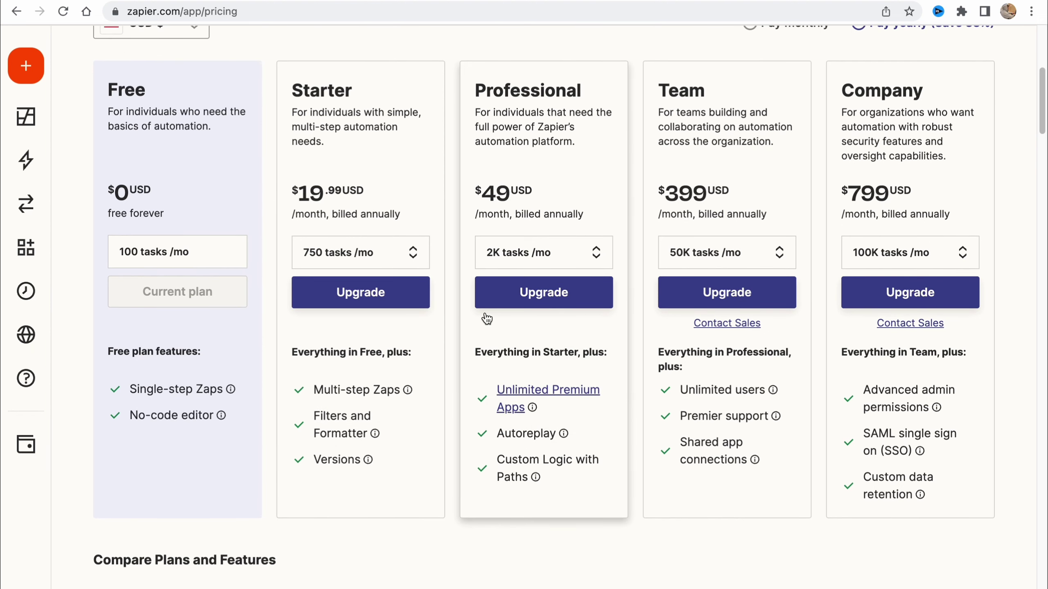
mouse_move(532, 417)
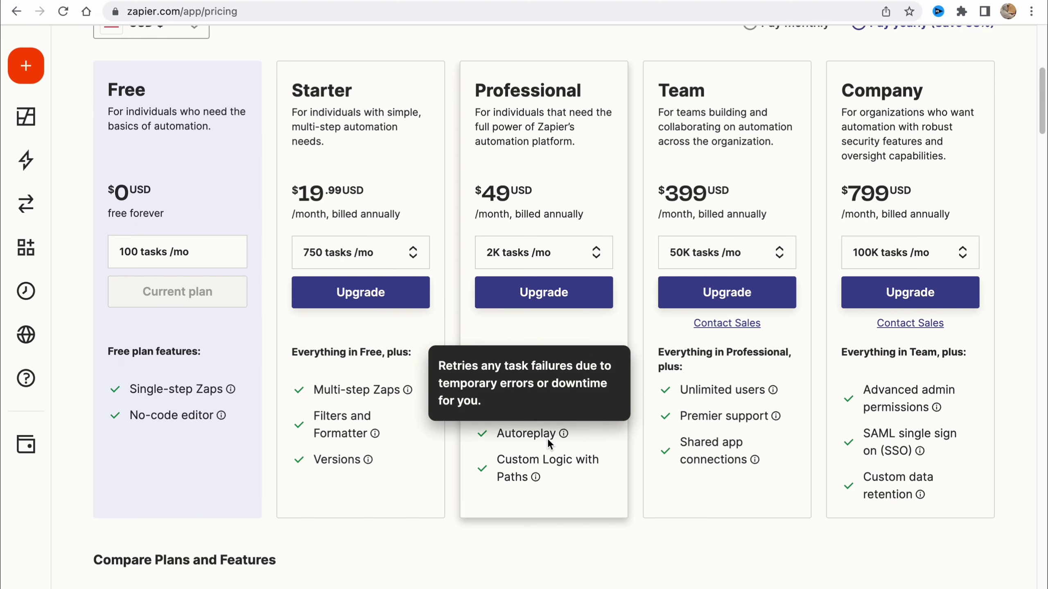
mouse_move(550, 469)
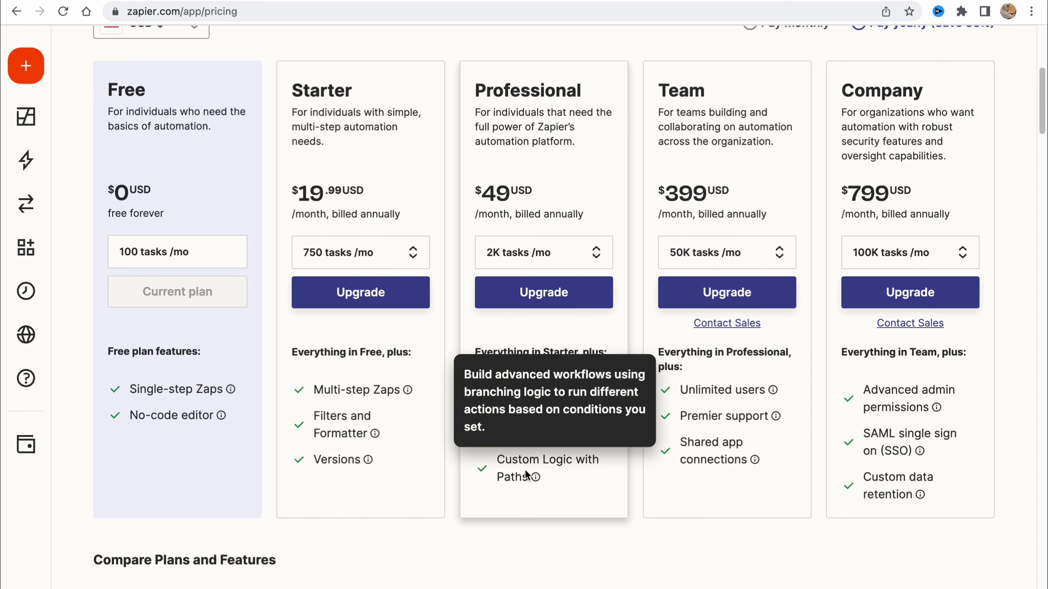
mouse_move(743, 418)
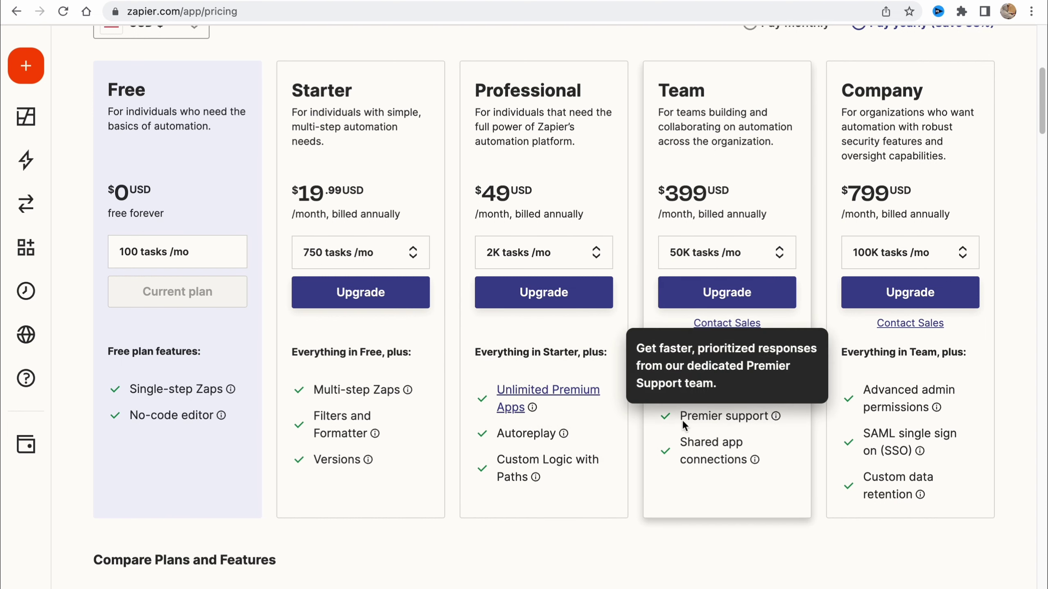
scroll(555, 131, down, 2)
scroll(553, 327, up, 8)
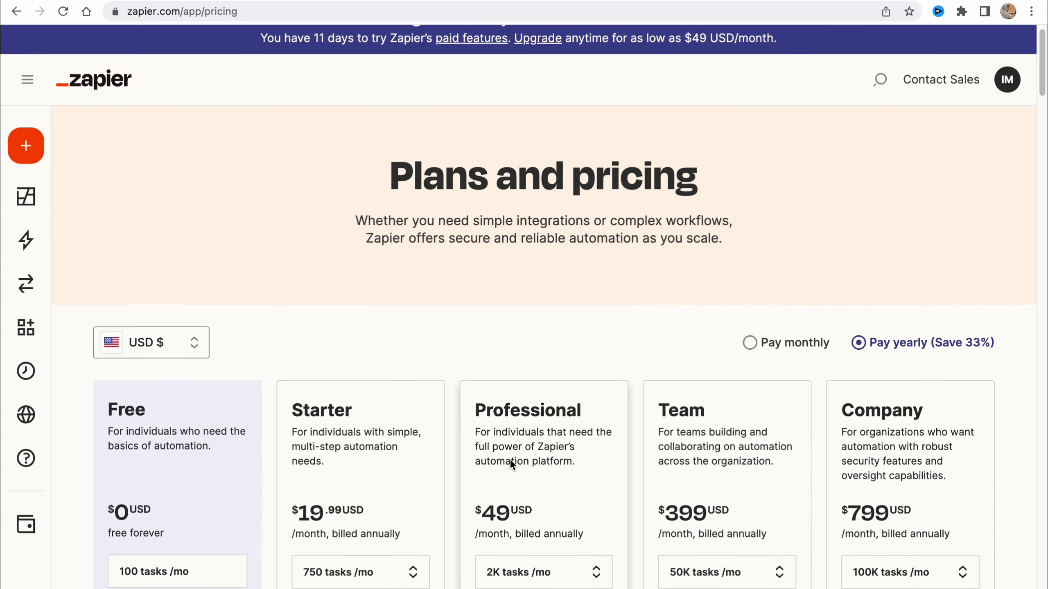
scroll(534, 445, down, 1)
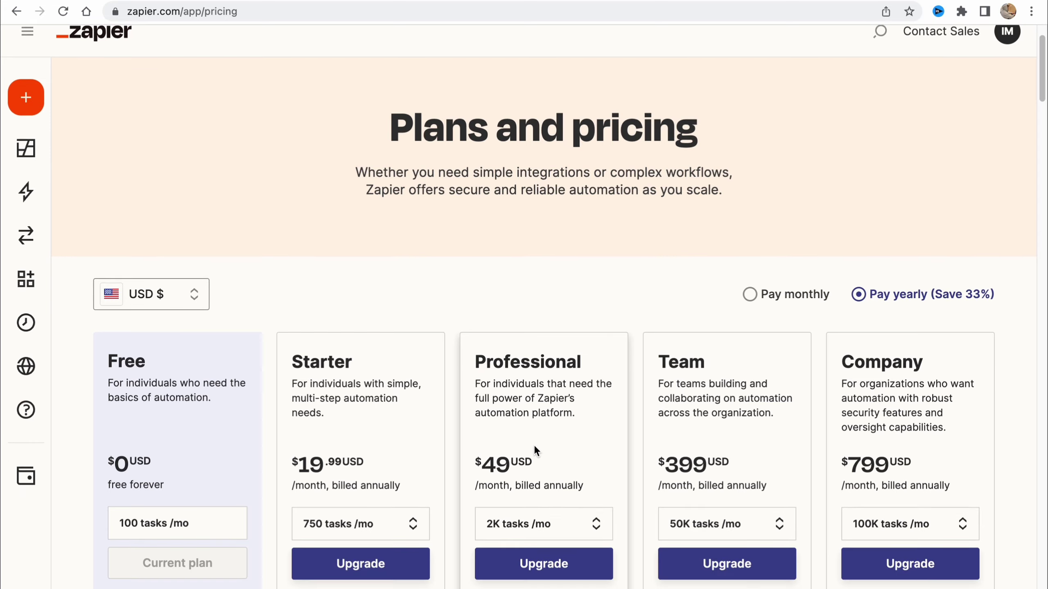
click(751, 296)
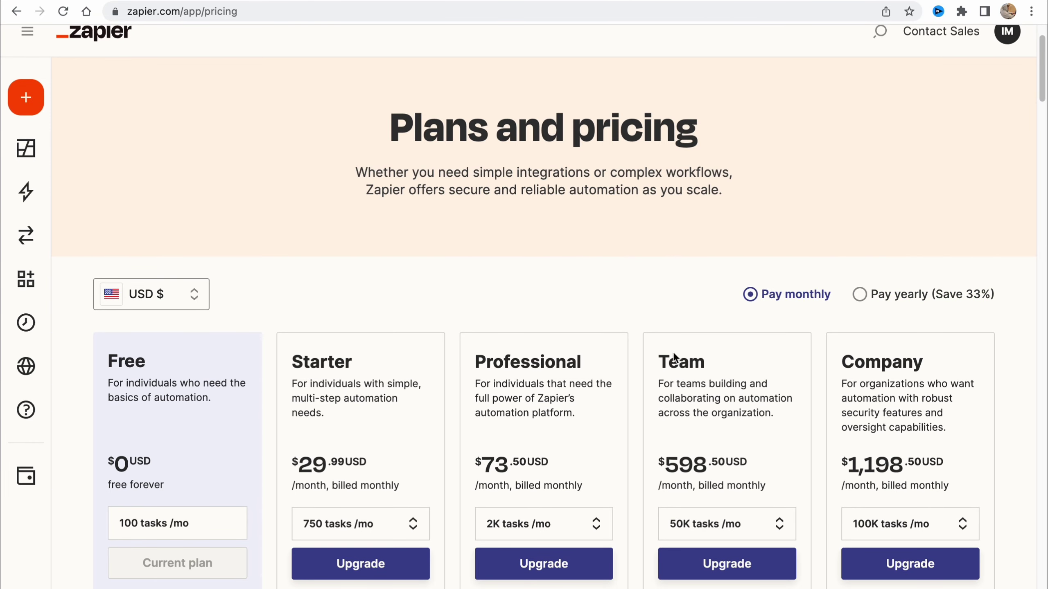
click(861, 295)
click(751, 295)
click(879, 295)
scroll(672, 408, down, 15)
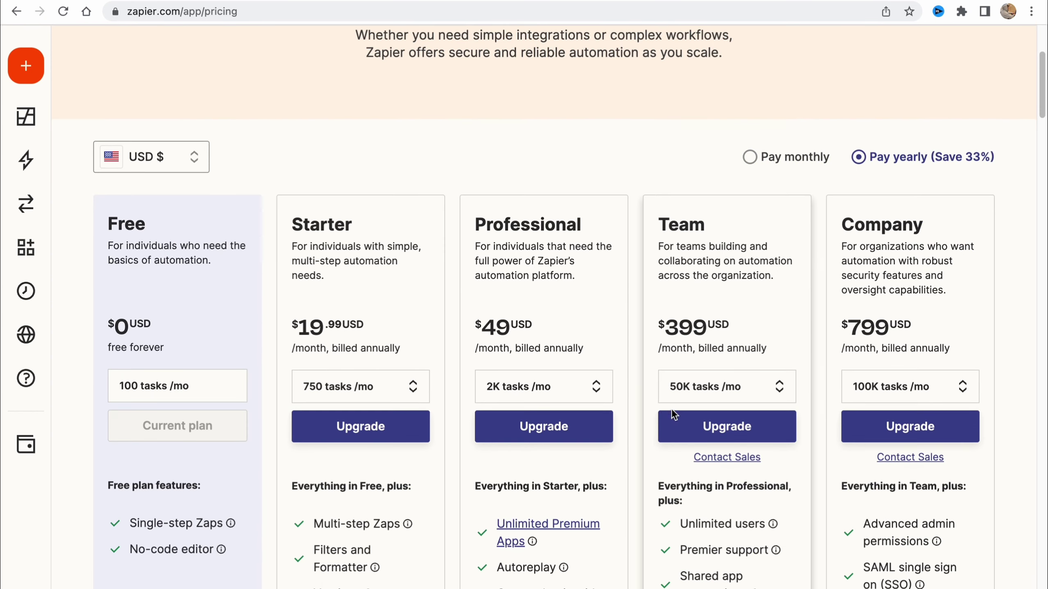
scroll(660, 425, down, 1)
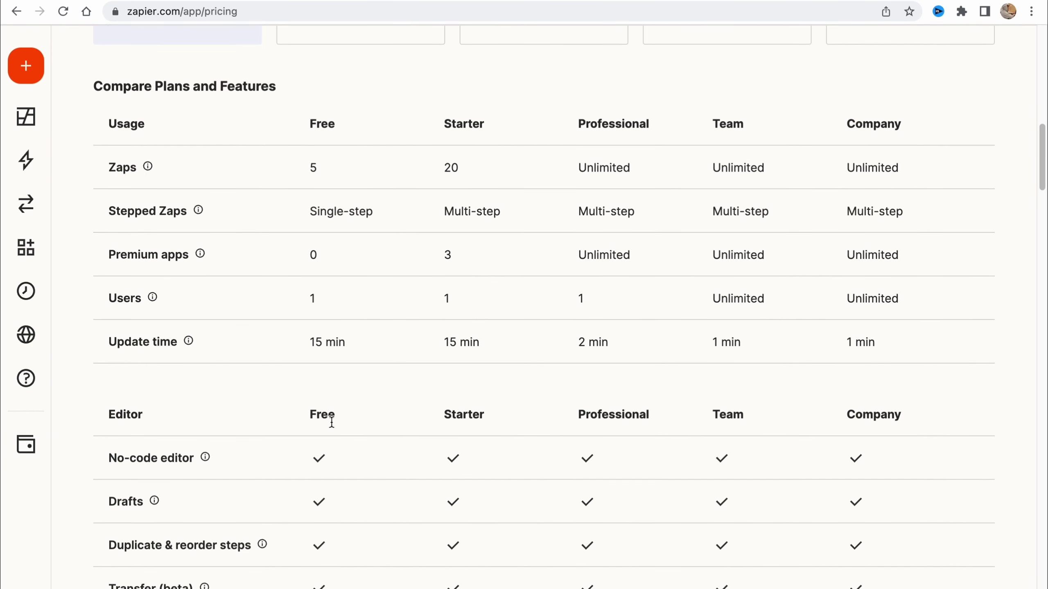
scroll(547, 433, down, 13)
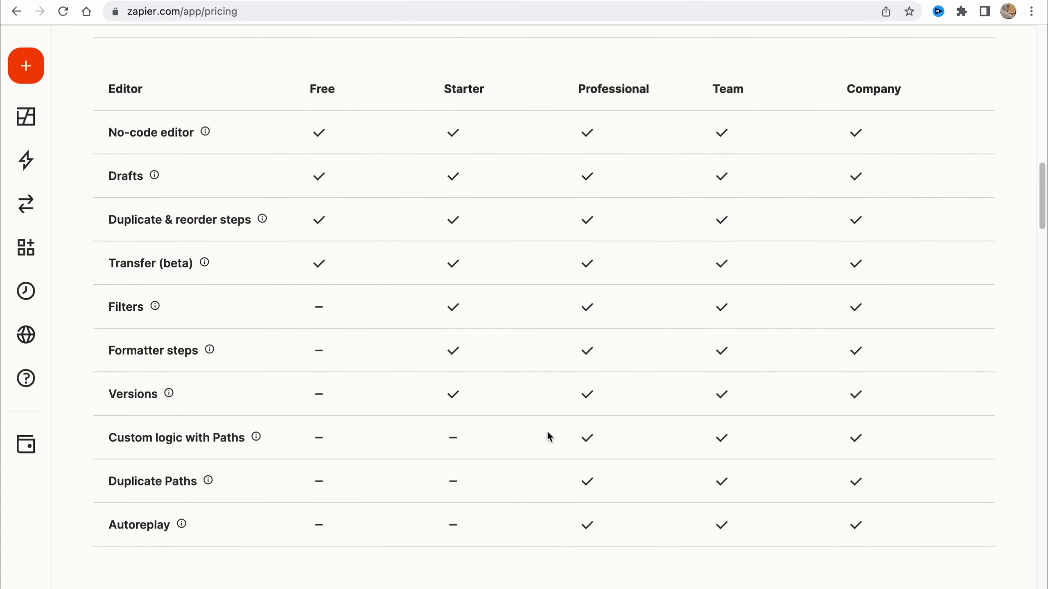
scroll(545, 429, down, 7)
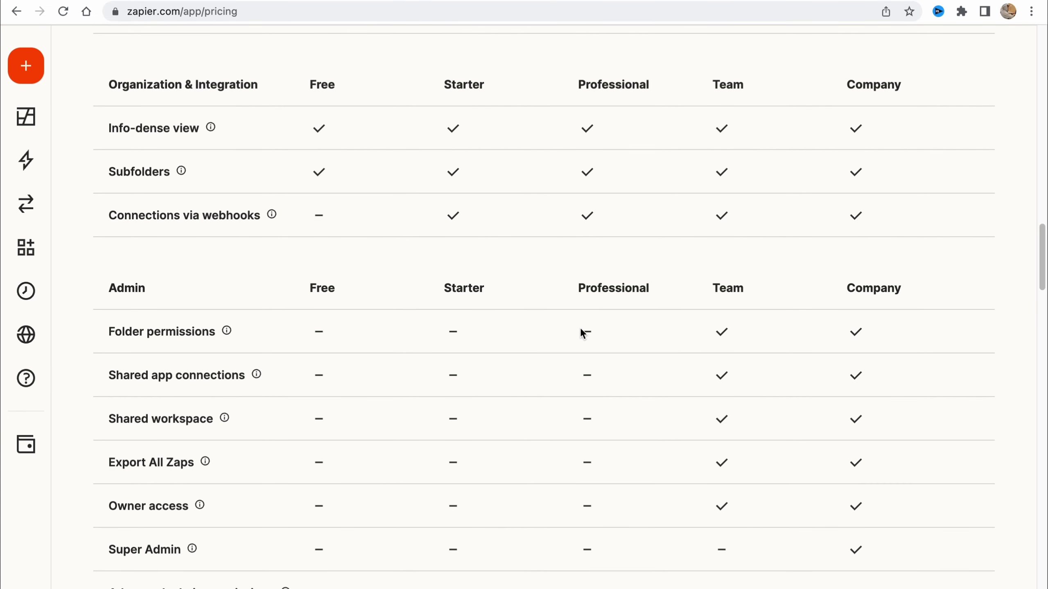
scroll(586, 335, down, 6)
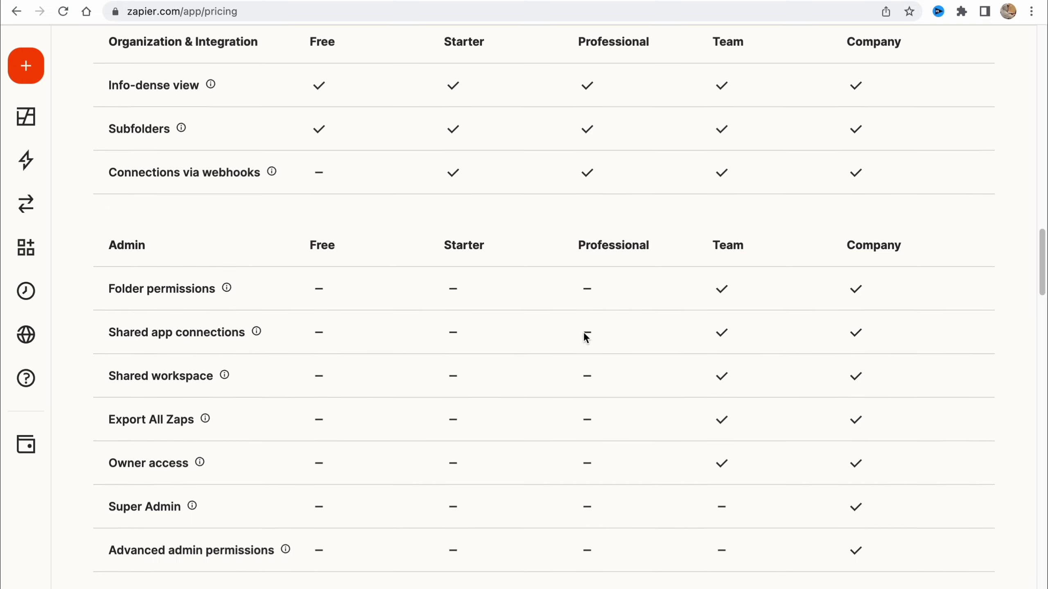
scroll(573, 344, down, 3)
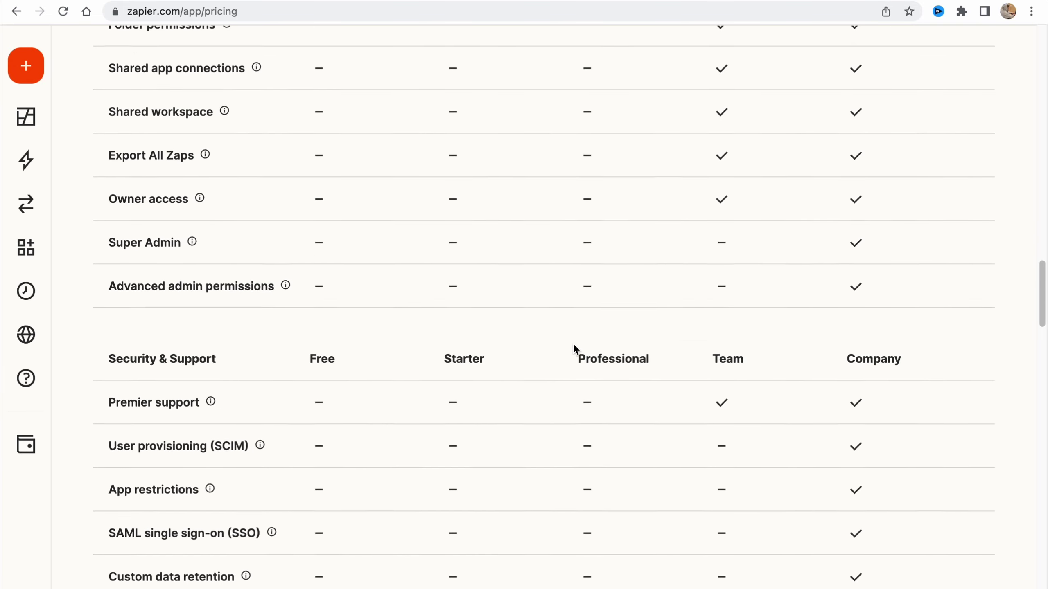
scroll(573, 344, up, 12)
scroll(574, 345, up, 20)
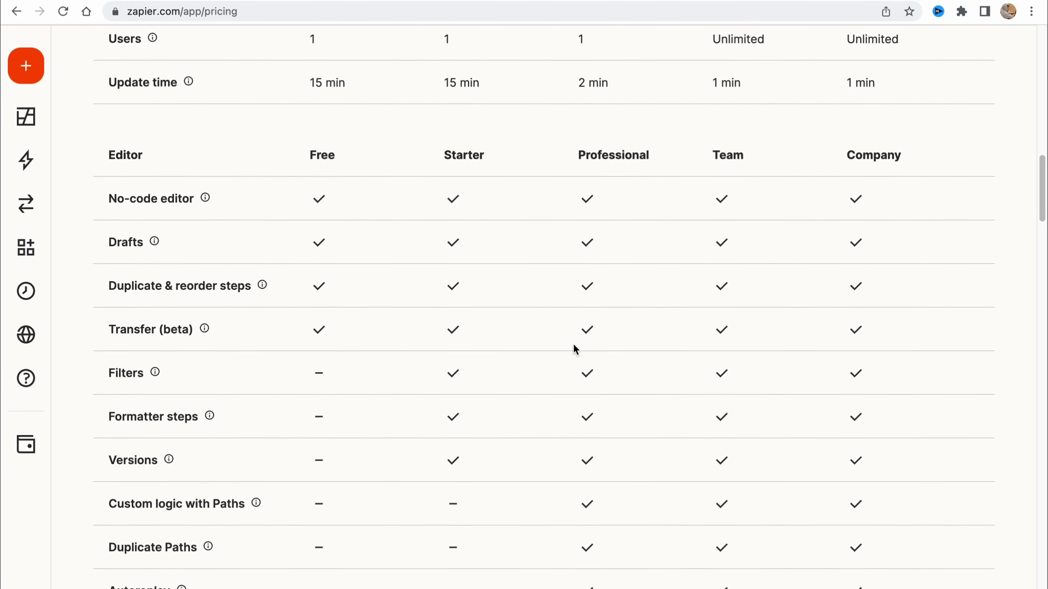